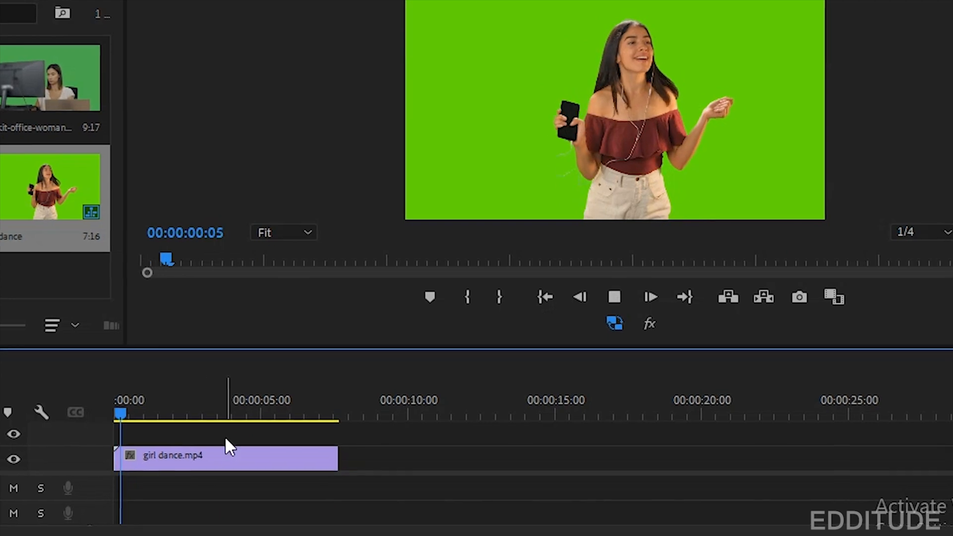
Step: Stop playback, make room for another video track in the timeline and return the playhead to the sequence start
{"action": "key", "text": "space"}
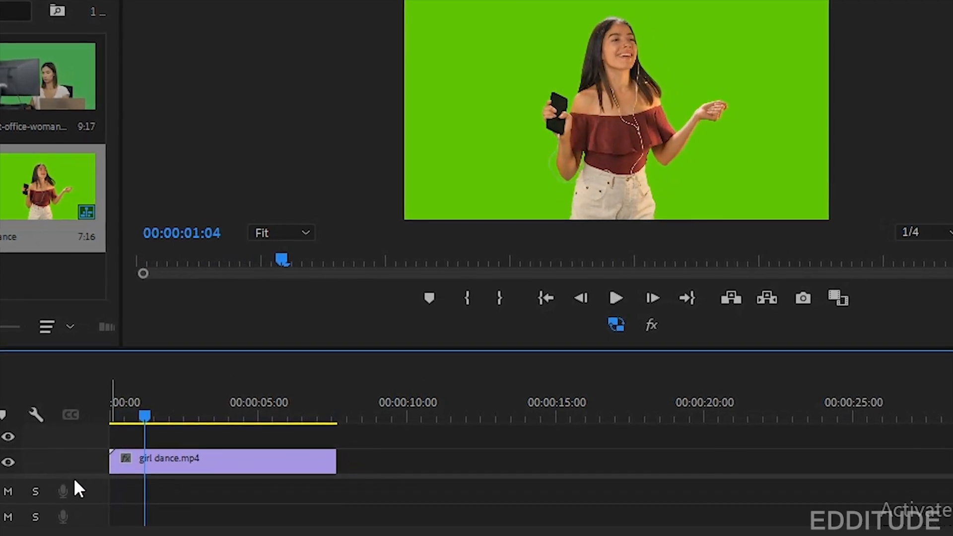
{"action": "left_click_drag", "start_coordinate": [77, 509], "coordinate": [77, 533]}
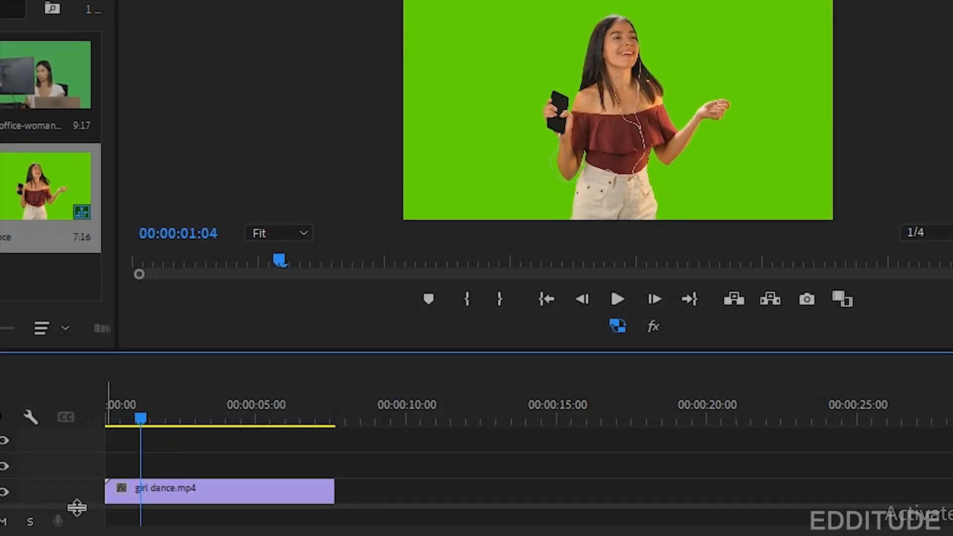
{"action": "left_click_drag", "start_coordinate": [144, 424], "coordinate": [94, 428]}
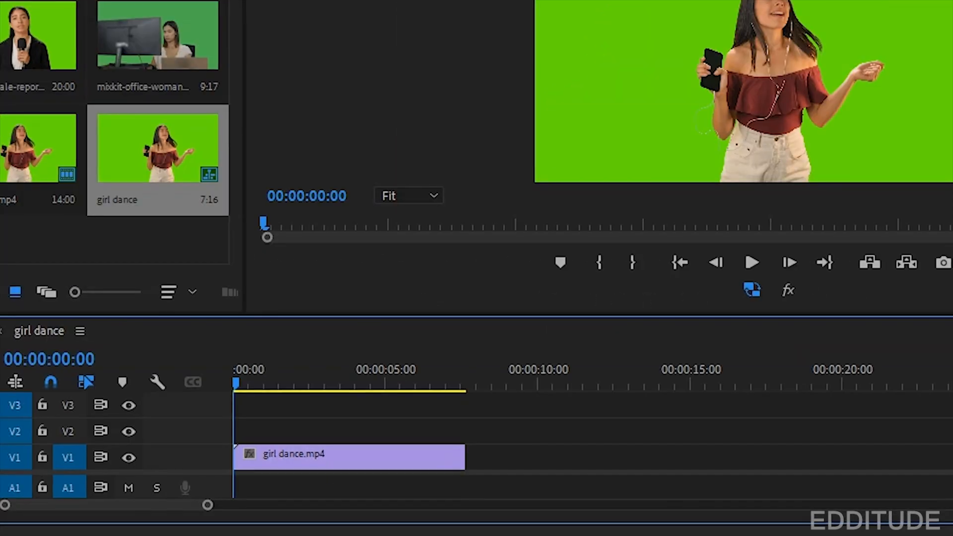
Step: Create a light grey 3840 × 2160 colour matte with hex C9C9C9 in the Backgrounds bin, named Color Matte
{"action": "left_click", "coordinate": [1, 1]}
{"action": "left_click", "coordinate": [146, 13]}
{"action": "double_click", "coordinate": [145, 14]}
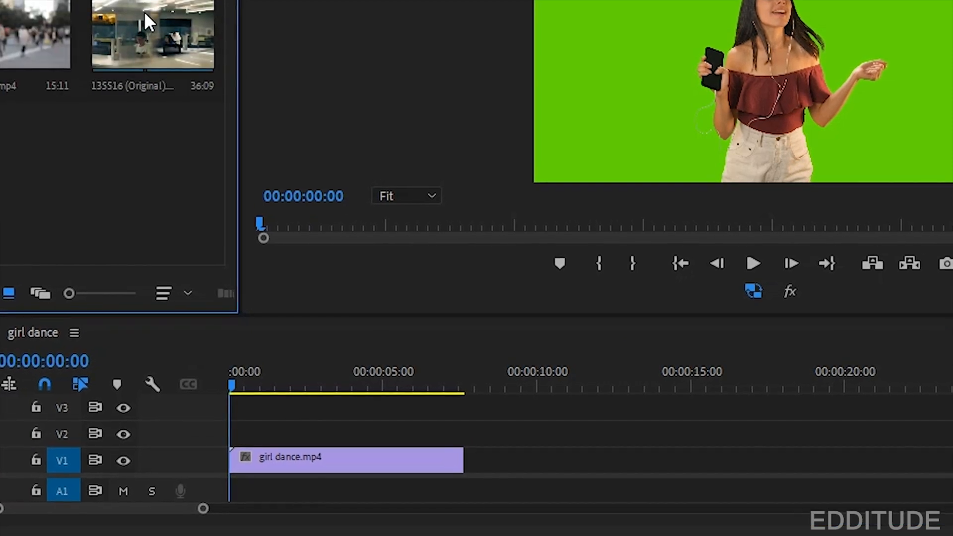
{"action": "right_click", "coordinate": [115, 159]}
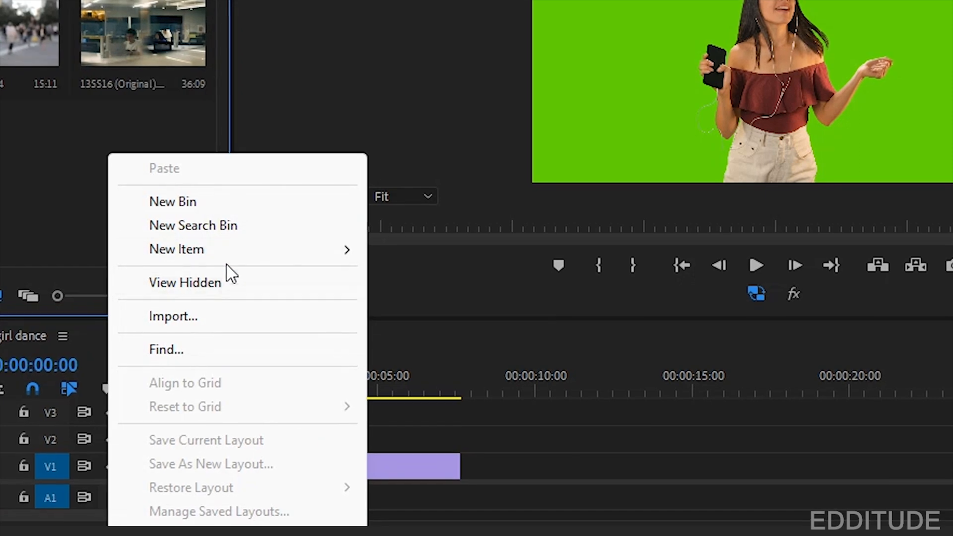
{"action": "mouse_move", "coordinate": [226, 250]}
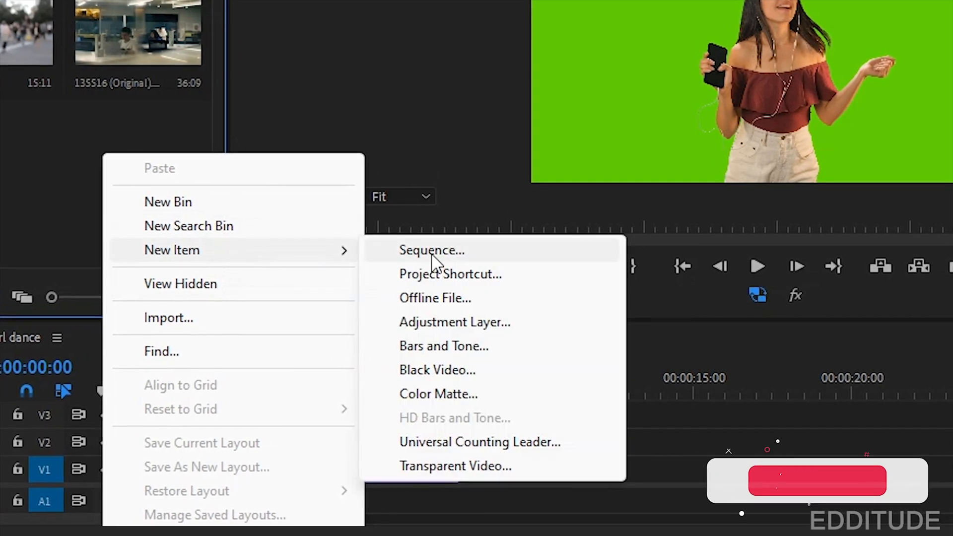
{"action": "left_click", "coordinate": [469, 396]}
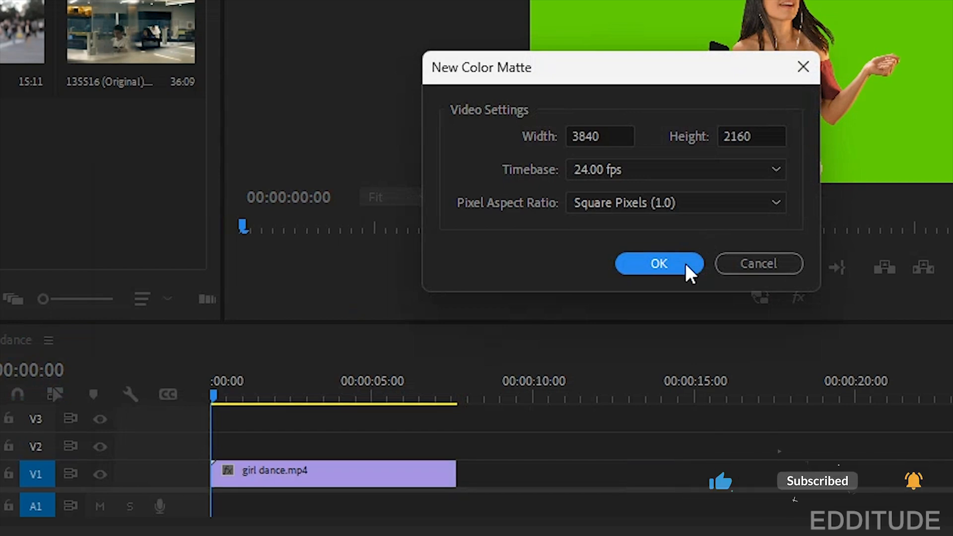
{"action": "left_click", "coordinate": [685, 263]}
{"action": "mouse_move", "coordinate": [166, 384]}
{"action": "left_mouse_down"}
{"action": "mouse_move", "coordinate": [89, 401]}
{"action": "mouse_move", "coordinate": [77, 247]}
{"action": "mouse_move", "coordinate": [315, 404]}
{"action": "mouse_move", "coordinate": [288, 422]}
{"action": "mouse_move", "coordinate": [181, 417]}
{"action": "mouse_move", "coordinate": [70, 493]}
{"action": "mouse_move", "coordinate": [79, 499]}
{"action": "mouse_move", "coordinate": [65, 440]}
{"action": "left_mouse_up"}
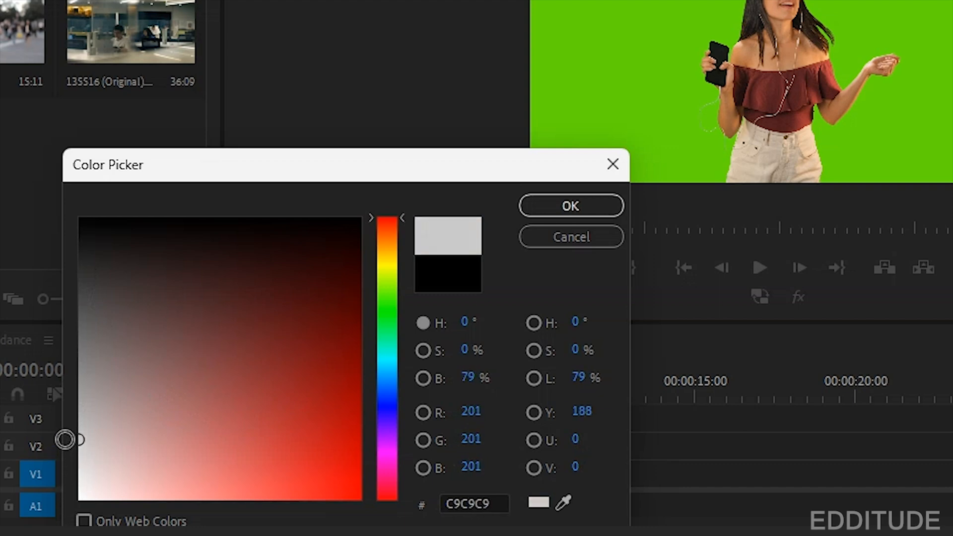
{"action": "left_click", "coordinate": [589, 201]}
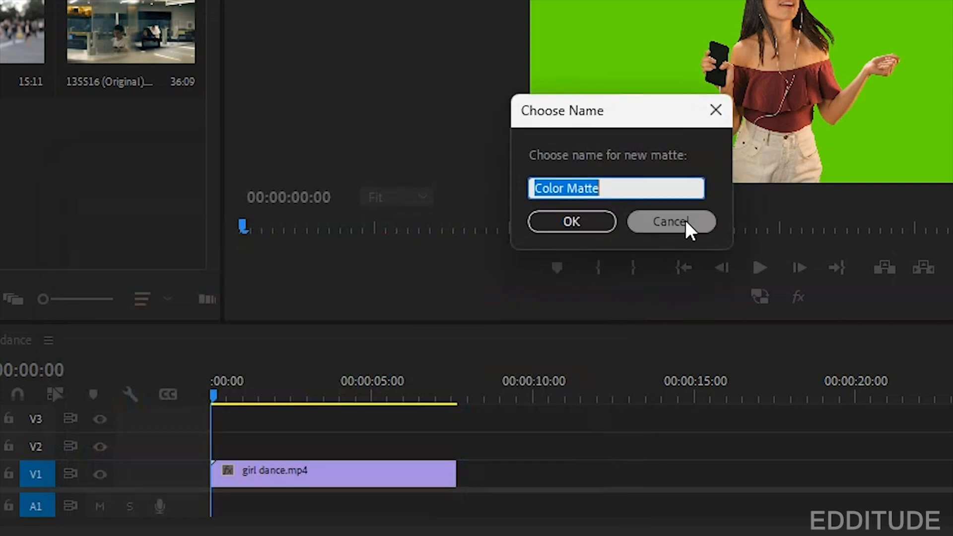
{"action": "left_click", "coordinate": [594, 221]}
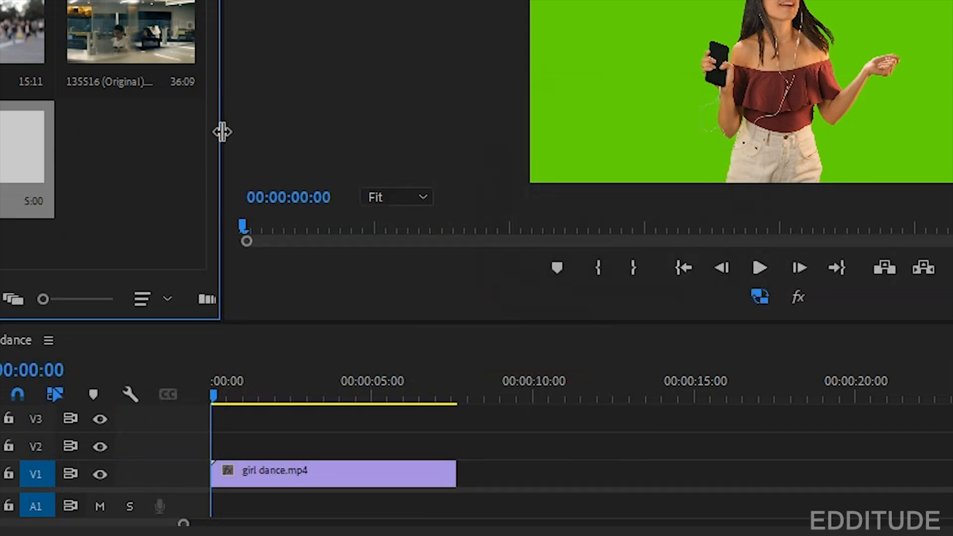
Step: Move the girl dance.mp4 clip up to V2 and place Color Matte beneath it on V1, extended to the clip's length
{"action": "left_click_drag", "start_coordinate": [278, 469], "coordinate": [279, 439]}
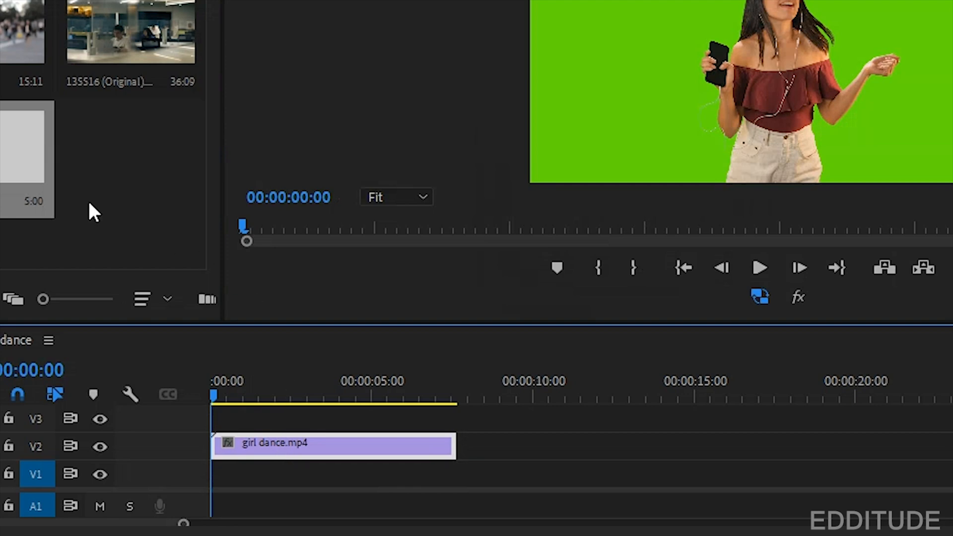
{"action": "left_click_drag", "start_coordinate": [11, 164], "coordinate": [252, 479]}
{"action": "left_click_drag", "start_coordinate": [140, 504], "coordinate": [87, 497]}
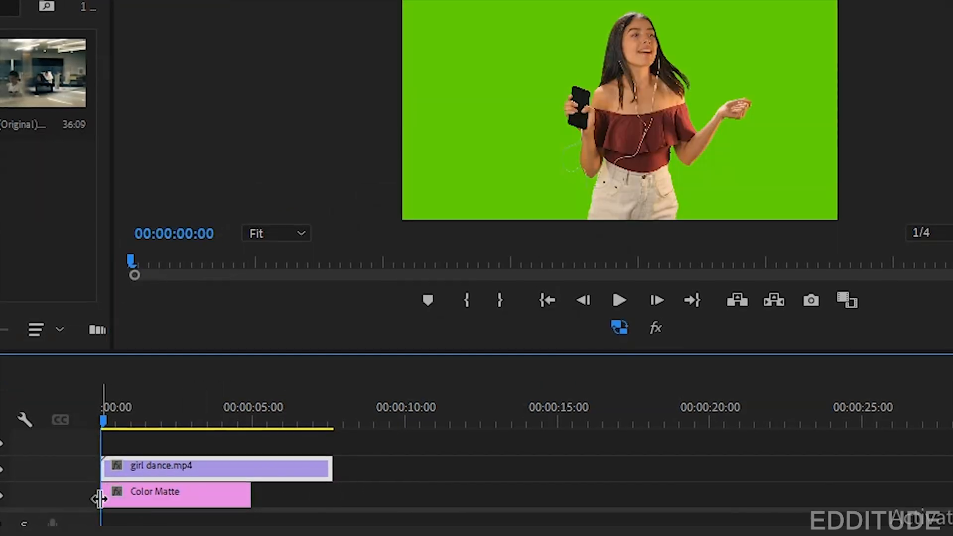
{"action": "left_click_drag", "start_coordinate": [243, 499], "coordinate": [323, 506]}
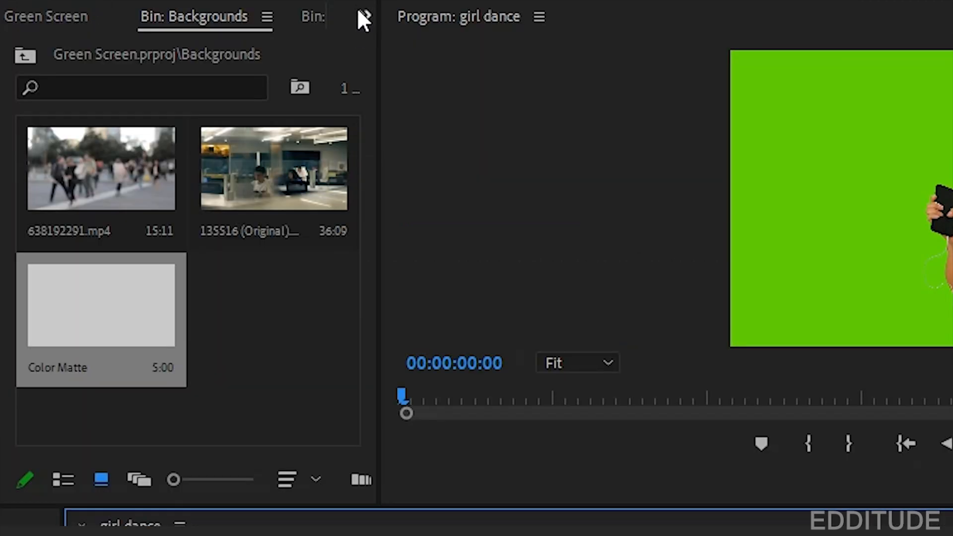
Step: Find the Ultra Key effect with the search term ultra and apply it to the girl dance.mp4 clip on V2
{"action": "left_click", "coordinate": [359, 13]}
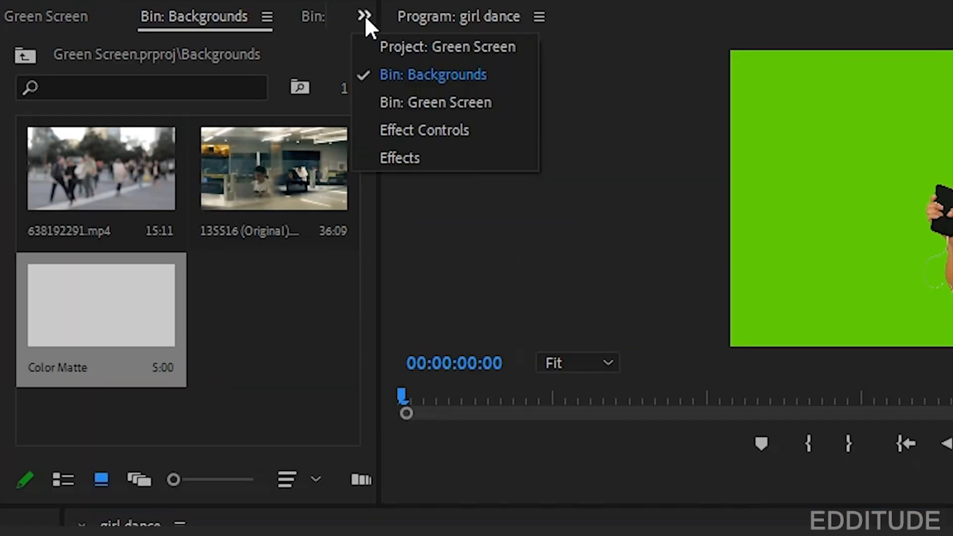
{"action": "left_click", "coordinate": [466, 164]}
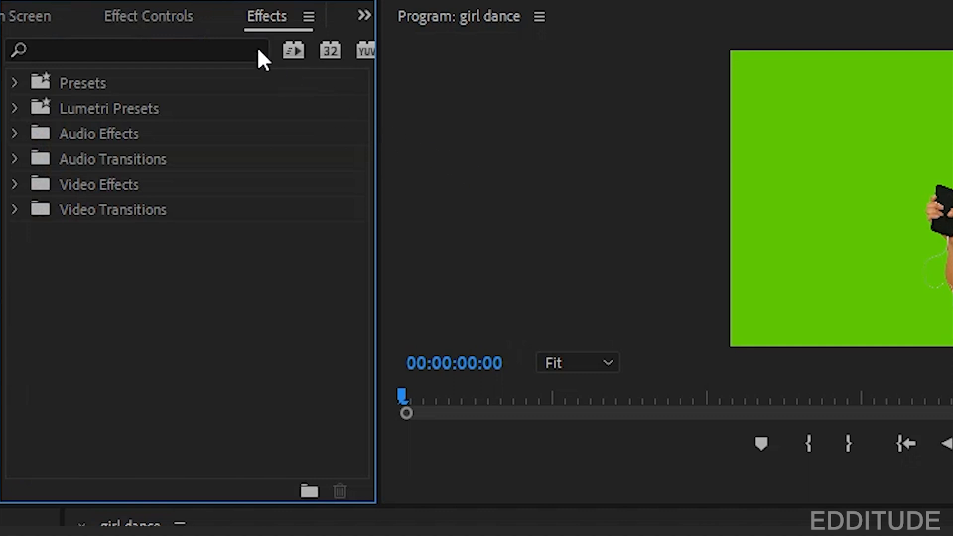
{"action": "left_click", "coordinate": [221, 44]}
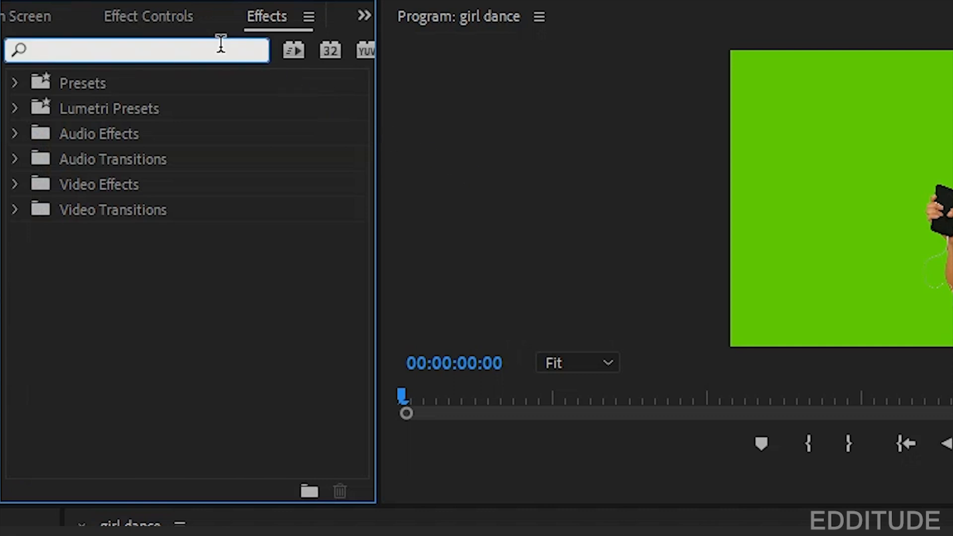
{"action": "type", "text": "ultra"}
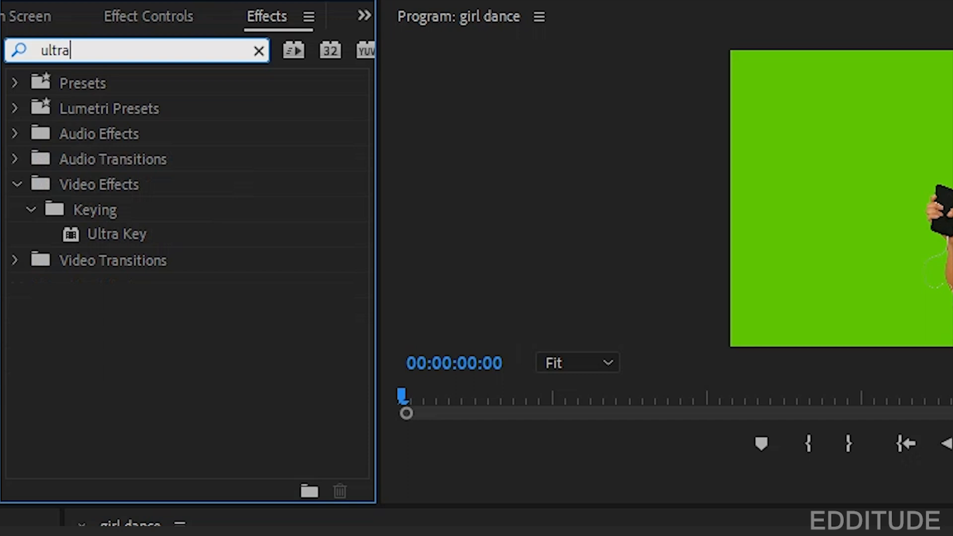
{"action": "left_click", "coordinate": [160, 231]}
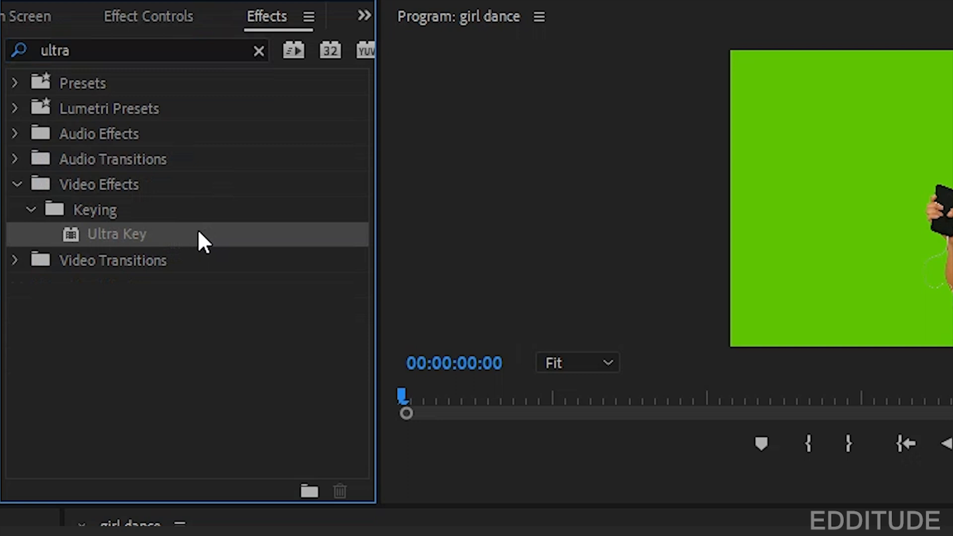
{"action": "left_click_drag", "start_coordinate": [115, 239], "coordinate": [210, 466]}
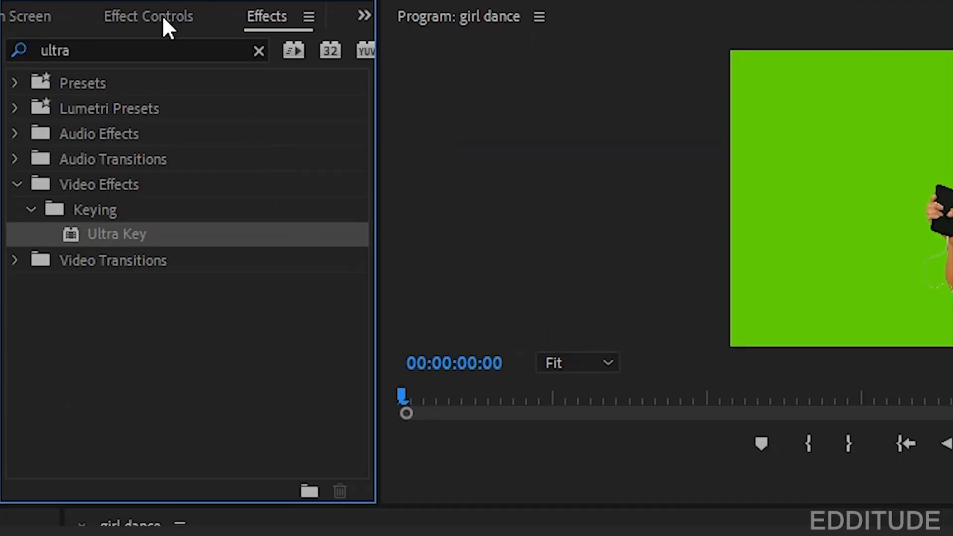
Step: Enlarge the girl dance.mp4 picture beyond the frame edges in the preview and shift it slightly left
{"action": "left_click", "coordinate": [164, 20]}
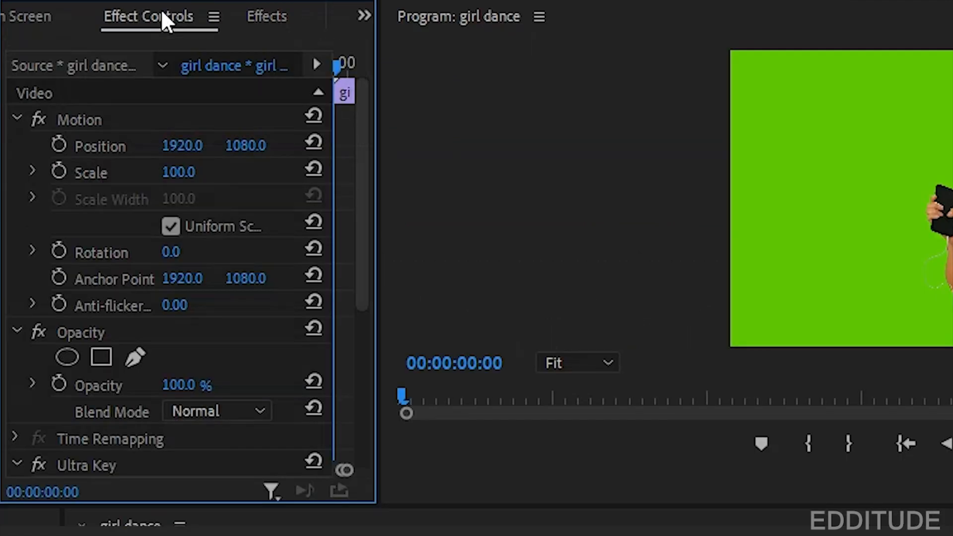
{"action": "left_click_drag", "start_coordinate": [370, 94], "coordinate": [371, 299]}
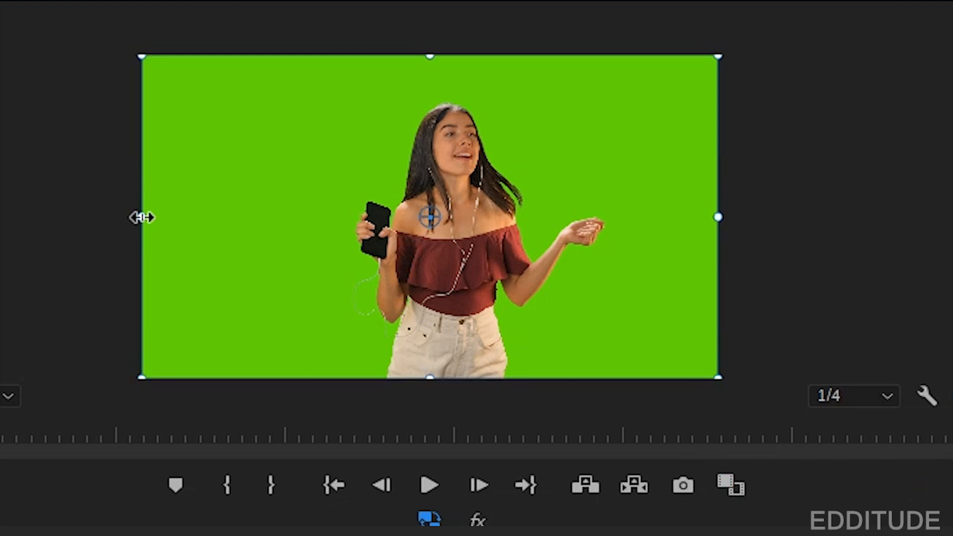
{"action": "left_click_drag", "start_coordinate": [135, 217], "coordinate": [41, 217]}
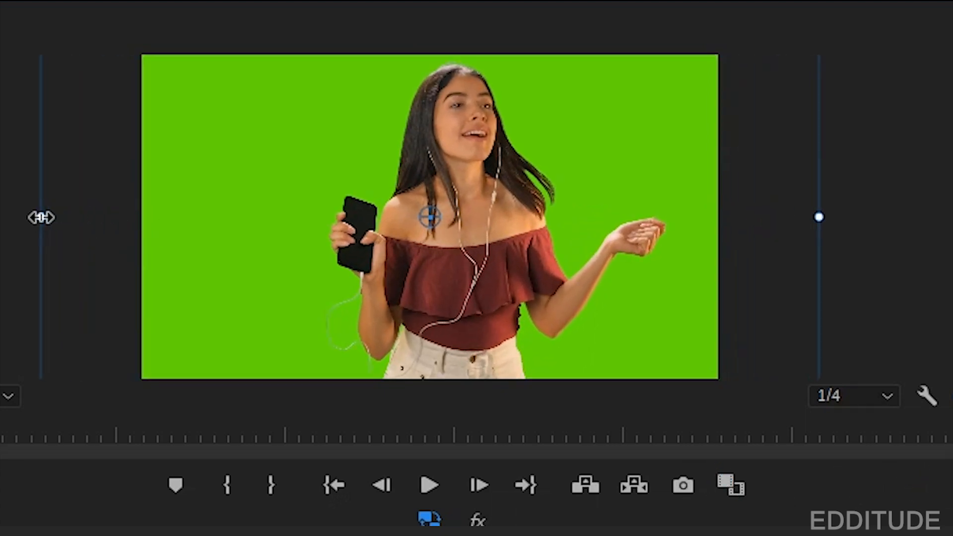
{"action": "left_click_drag", "start_coordinate": [468, 220], "coordinate": [452, 219]}
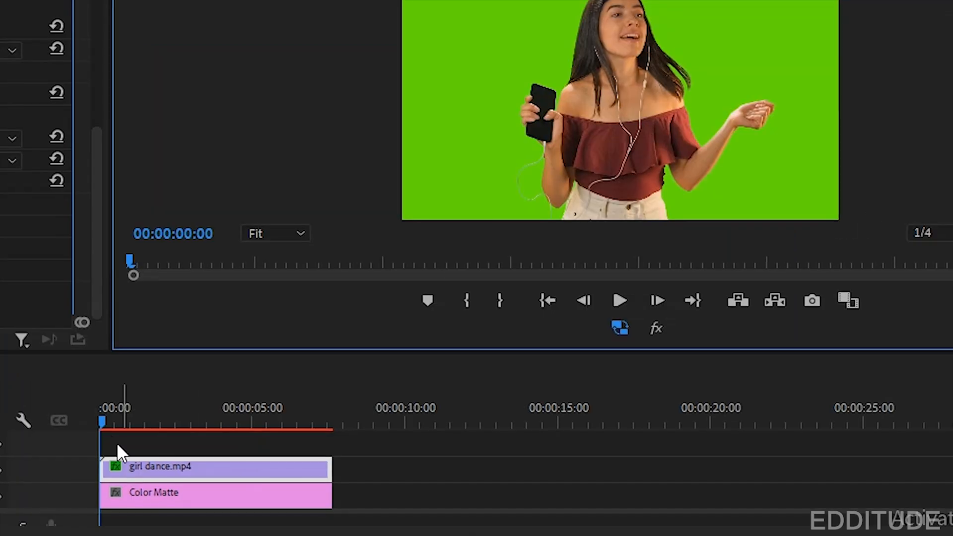
Step: Sample the green backdrop at the sequence start as the Ultra Key key colour of girl dance.mp4
{"action": "left_click_drag", "start_coordinate": [104, 421], "coordinate": [81, 425]}
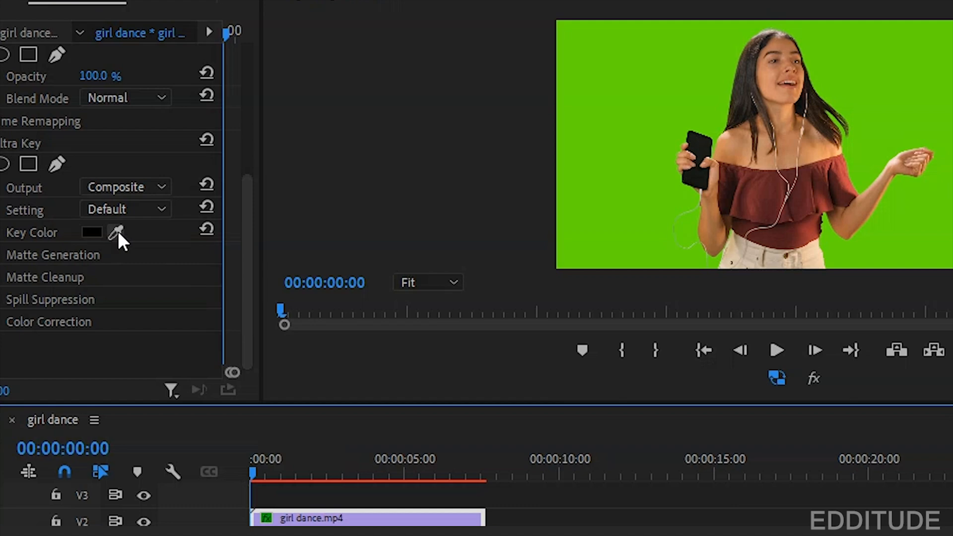
{"action": "left_click", "coordinate": [118, 231]}
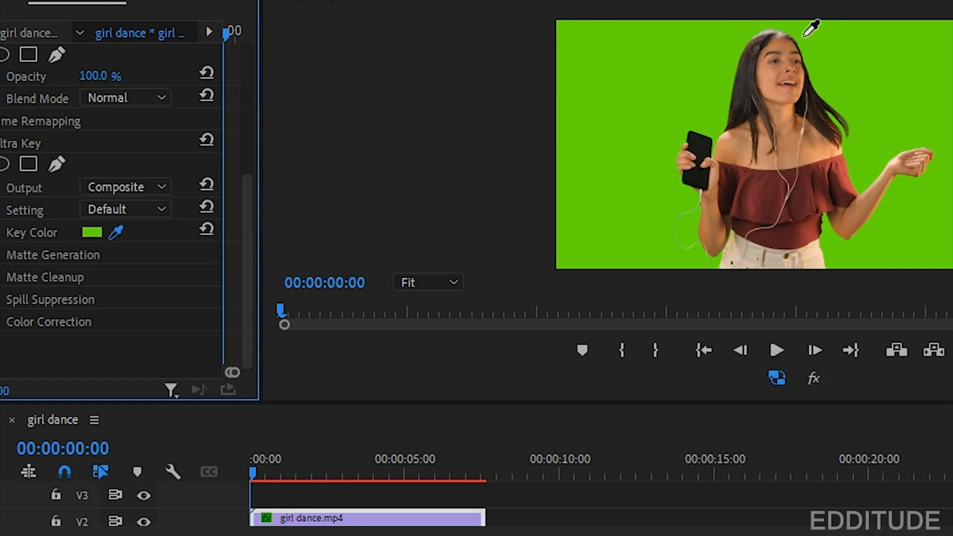
{"action": "left_click", "coordinate": [735, 48]}
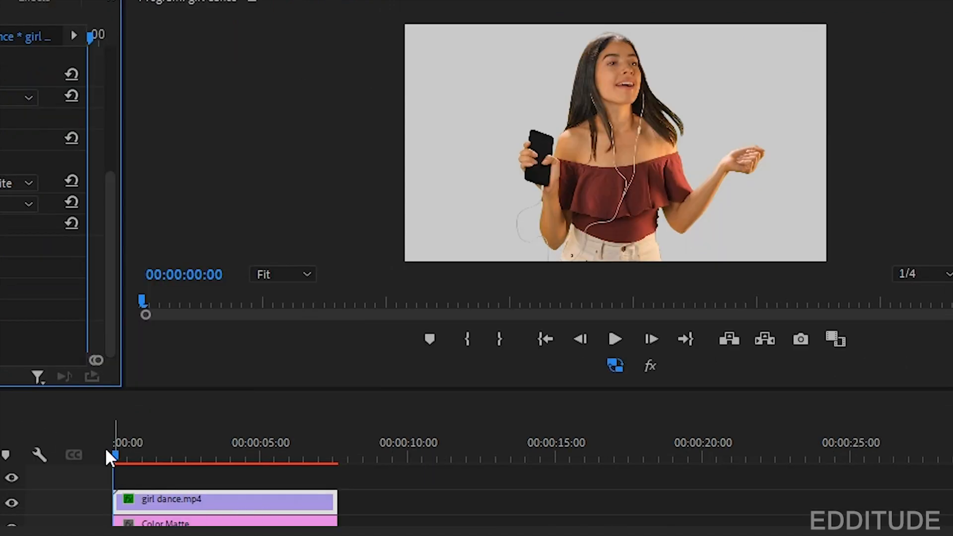
Step: Play the keyed sequence from the start in an enlarged preview to check the cutout, then restore the layout
{"action": "left_click_drag", "start_coordinate": [113, 448], "coordinate": [97, 480]}
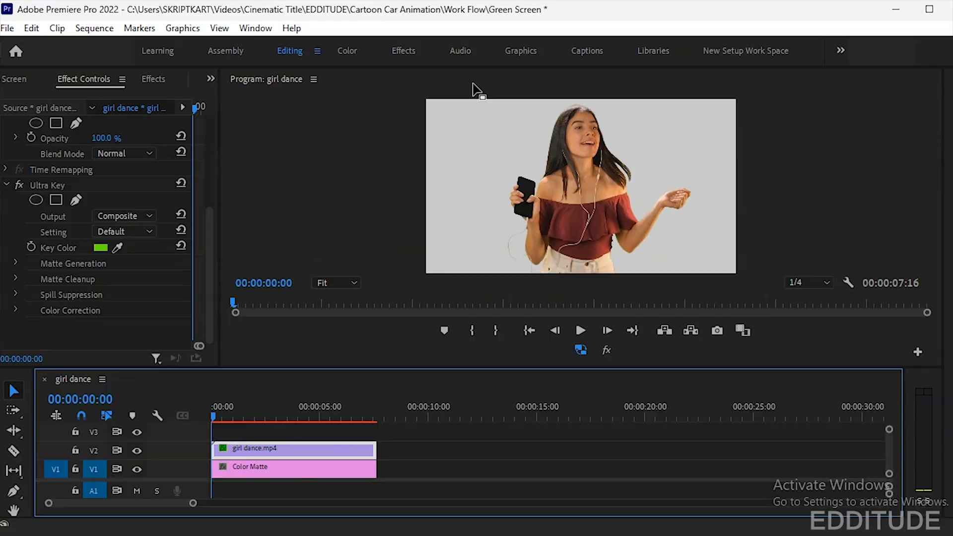
{"action": "key", "text": "grave"}
{"action": "key", "text": "space"}
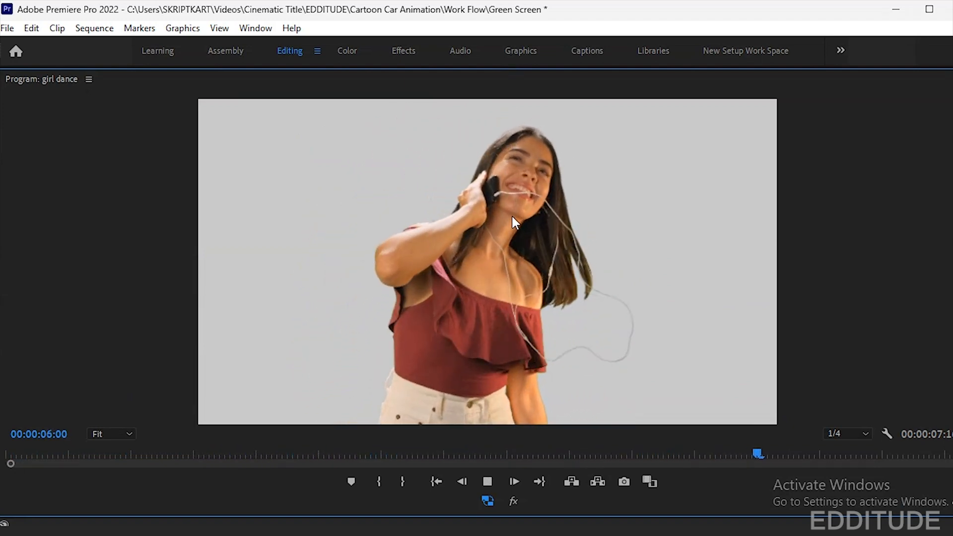
{"action": "key", "text": "space"}
{"action": "key", "text": "grave"}
Step: Set Ultra Key's Matte Generation Pedestal to 68.0, checking the key at 00:00:01:14
{"action": "left_click_drag", "start_coordinate": [358, 416], "coordinate": [246, 422]}
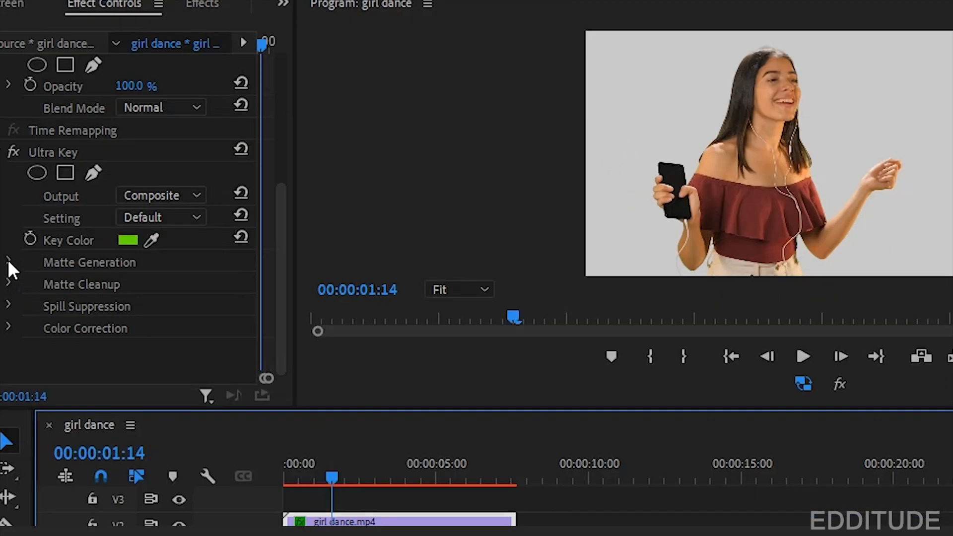
{"action": "left_click", "coordinate": [135, 264]}
{"action": "left_click", "coordinate": [9, 261]}
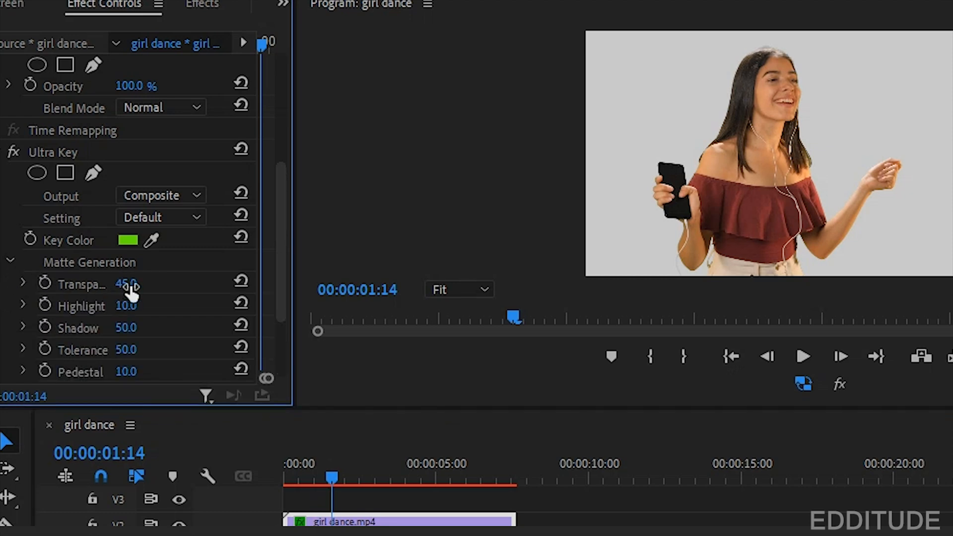
{"action": "left_click_drag", "start_coordinate": [130, 288], "coordinate": [110, 284]}
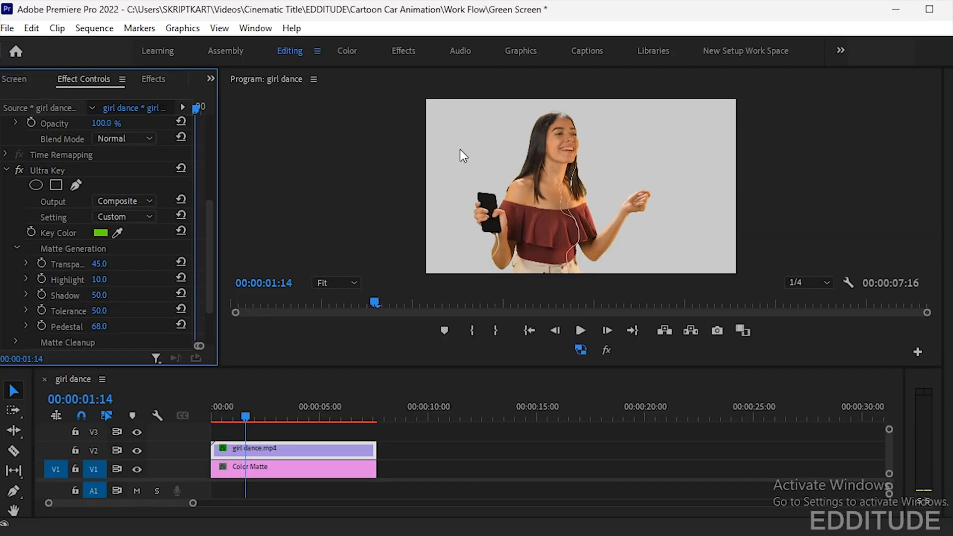
Step: Play the sequence in an enlarged preview to examine the refined matte edges
{"action": "left_click", "coordinate": [464, 92]}
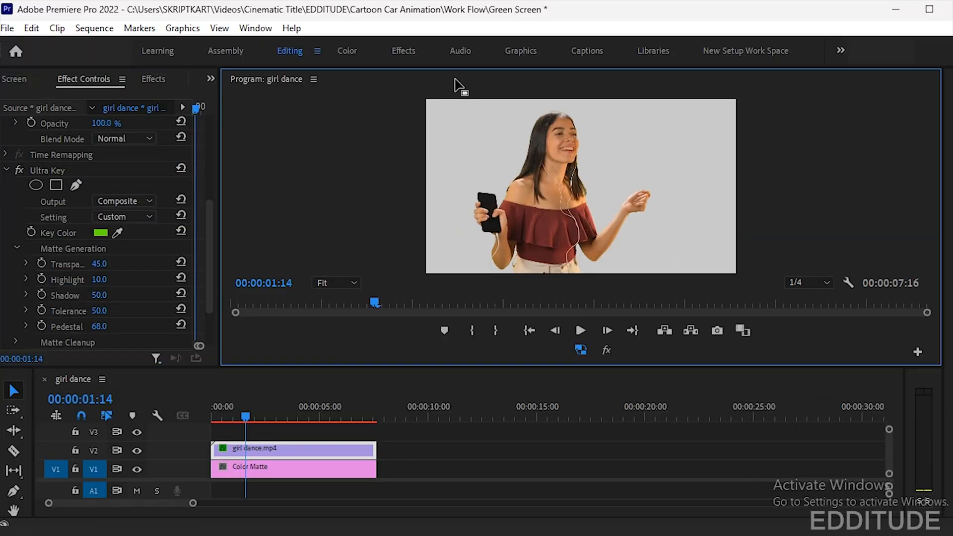
{"action": "key", "text": "grave"}
{"action": "key", "text": "space"}
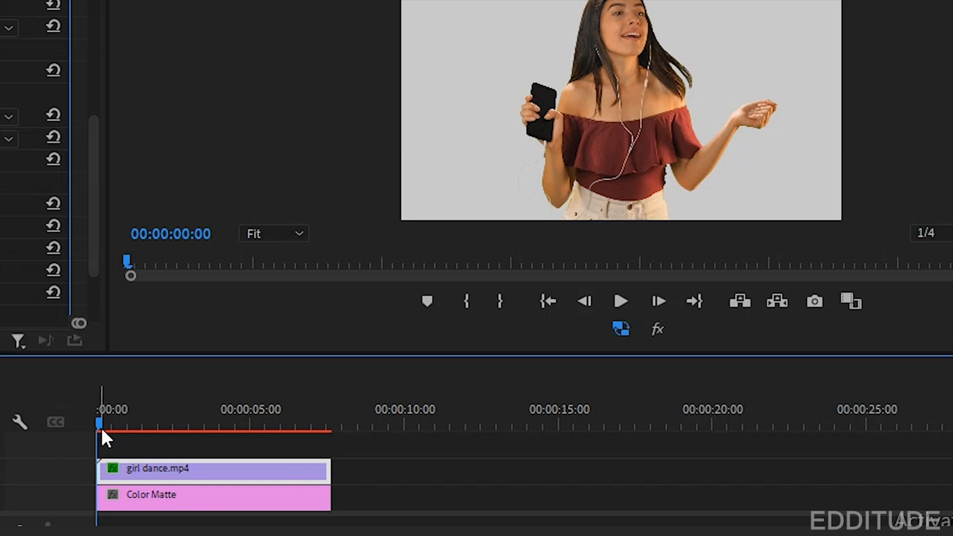
Step: Add the mixkit-female-reporter clip to track V2 after girl dance.mp4 and close the gap between the two clips
{"action": "left_click_drag", "start_coordinate": [102, 430], "coordinate": [294, 438]}
{"action": "key", "text": "minus"}
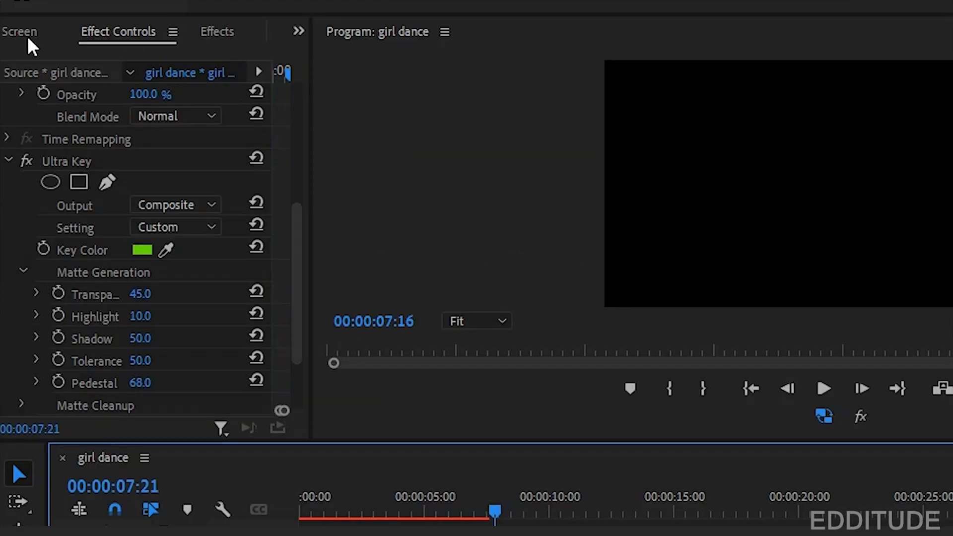
{"action": "left_click", "coordinate": [15, 31]}
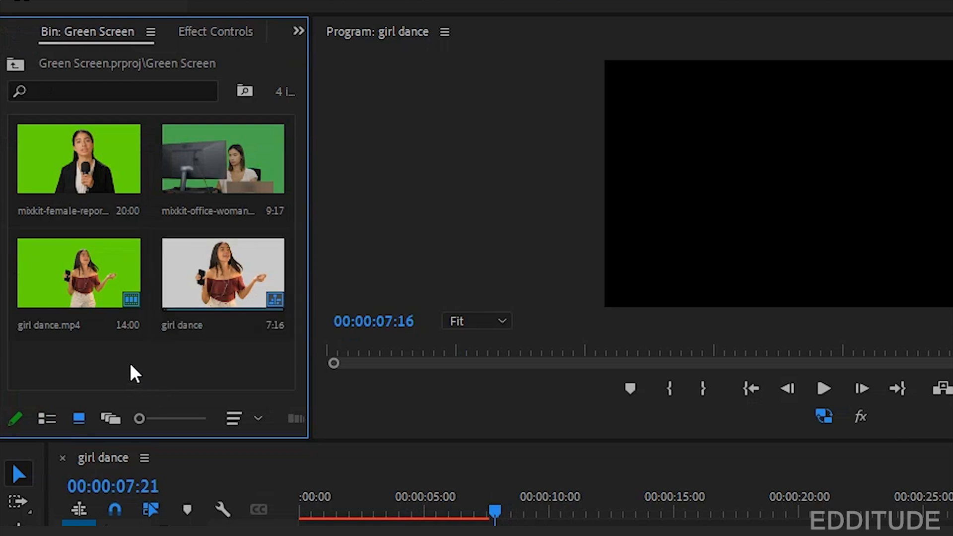
{"action": "left_click_drag", "start_coordinate": [92, 153], "coordinate": [475, 479]}
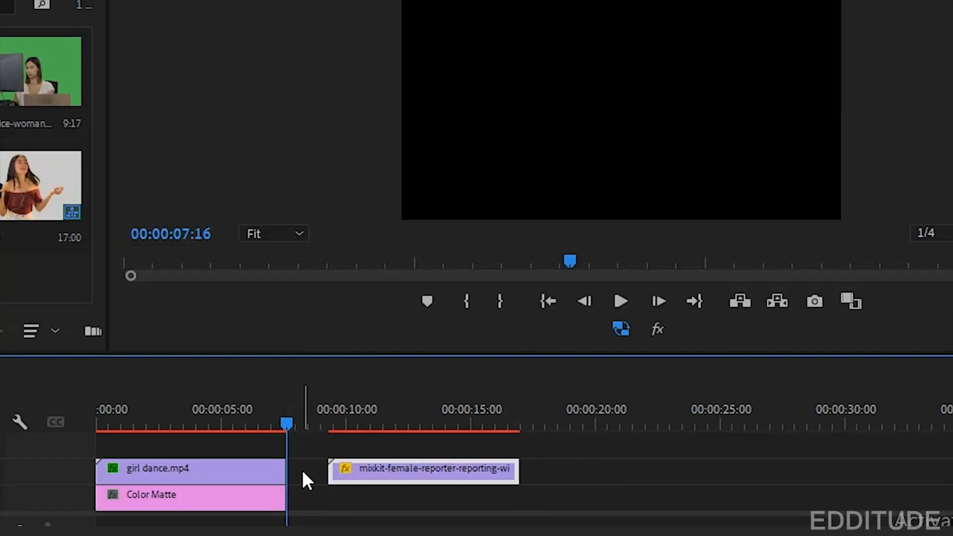
{"action": "right_click", "coordinate": [301, 470]}
{"action": "left_click", "coordinate": [363, 485]}
{"action": "left_click_drag", "start_coordinate": [291, 424], "coordinate": [329, 430]}
Step: Apply the Ultra Key effect to the mixkit-female-reporter clip
{"action": "left_click", "coordinate": [360, 469]}
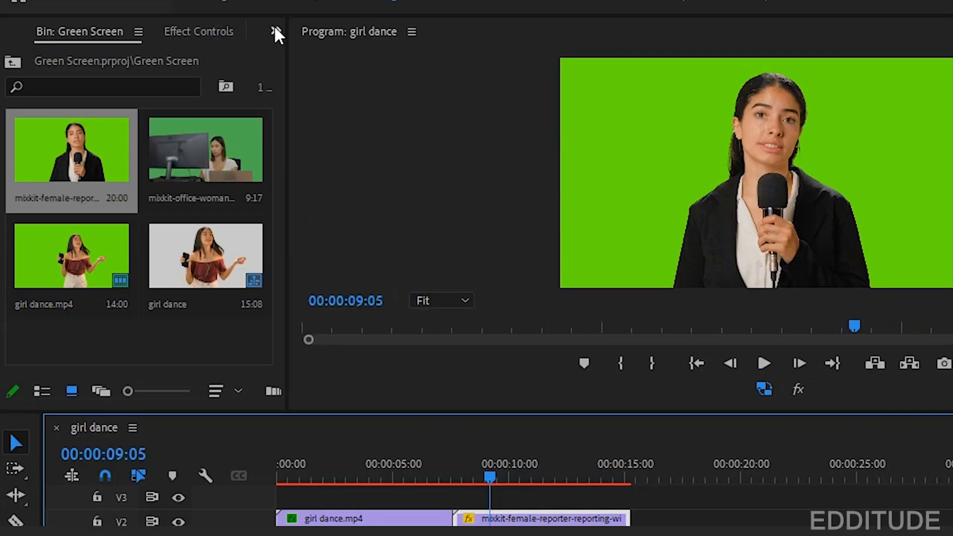
{"action": "left_click", "coordinate": [273, 28]}
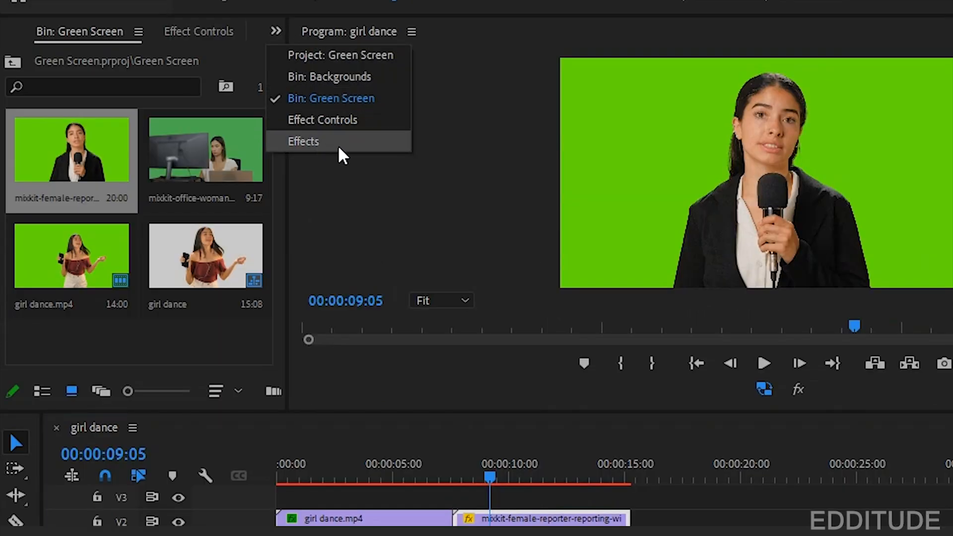
{"action": "left_click", "coordinate": [354, 143]}
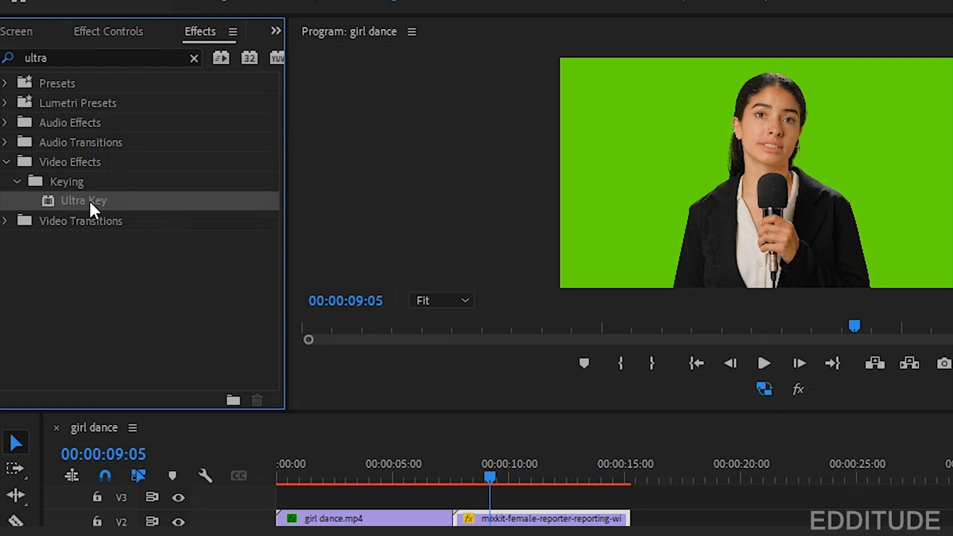
{"action": "left_click_drag", "start_coordinate": [501, 234], "coordinate": [496, 518]}
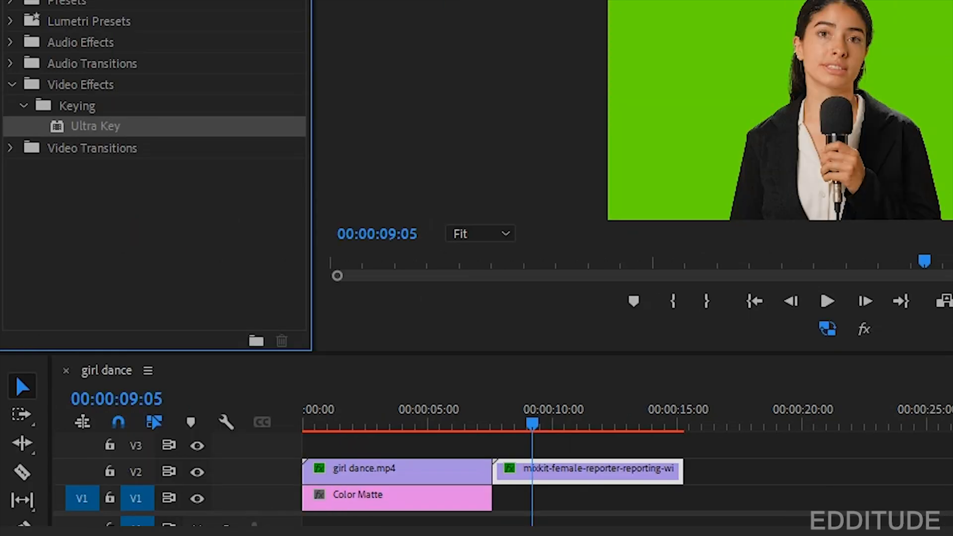
Step: Place 638192291.mp4 from the Backgrounds bin on track V1 beneath the reporter clip and ripple-delete the gap before it
{"action": "key", "text": "shift+5"}
{"action": "key", "text": "shift+1"}
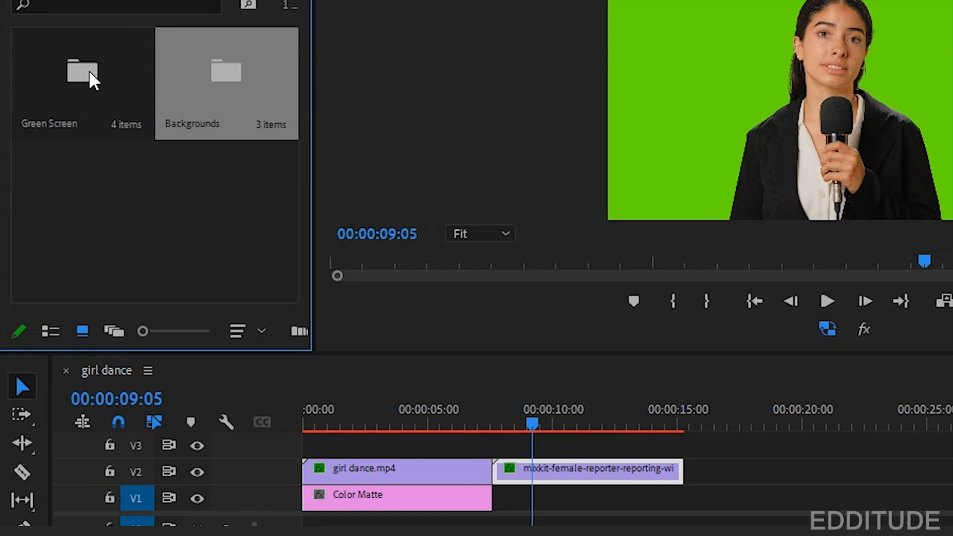
{"action": "double_click", "coordinate": [186, 91]}
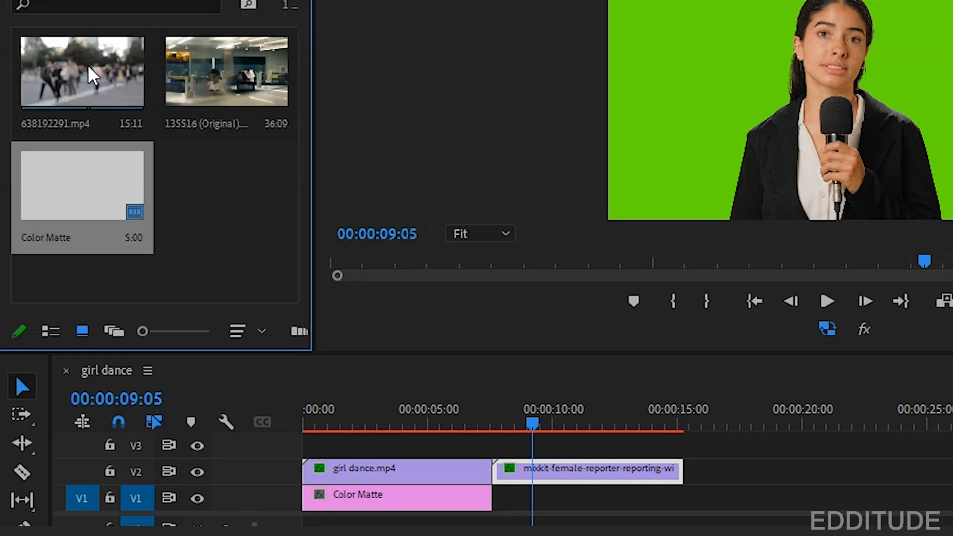
{"action": "left_click", "coordinate": [93, 77]}
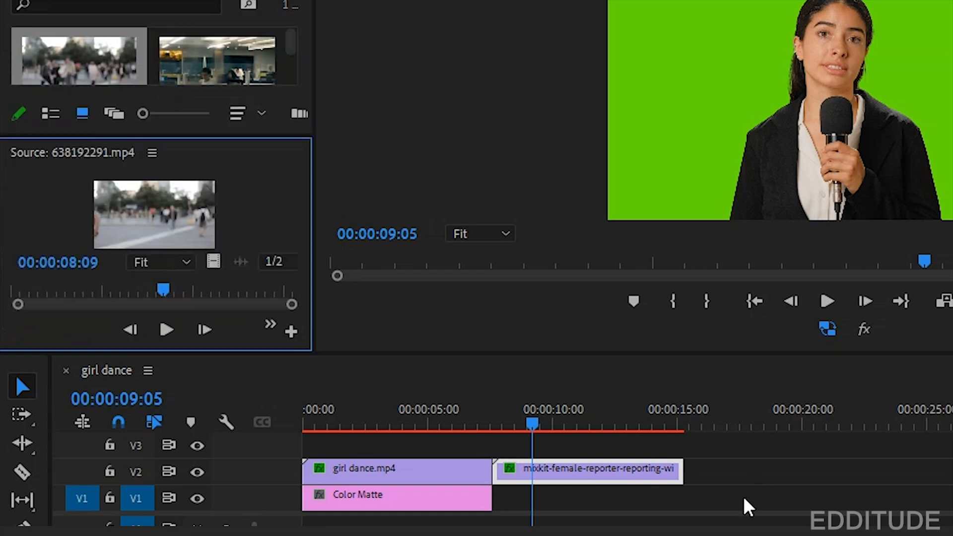
{"action": "left_click_drag", "start_coordinate": [744, 507], "coordinate": [500, 503]}
{"action": "left_click_drag", "start_coordinate": [291, 503], "coordinate": [434, 504]}
{"action": "right_click", "coordinate": [407, 502]}
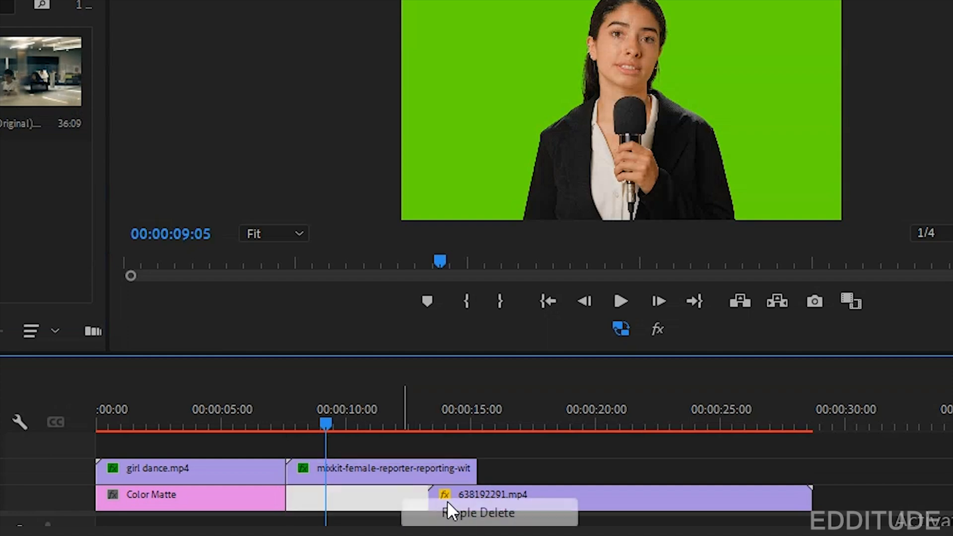
{"action": "left_click", "coordinate": [496, 513]}
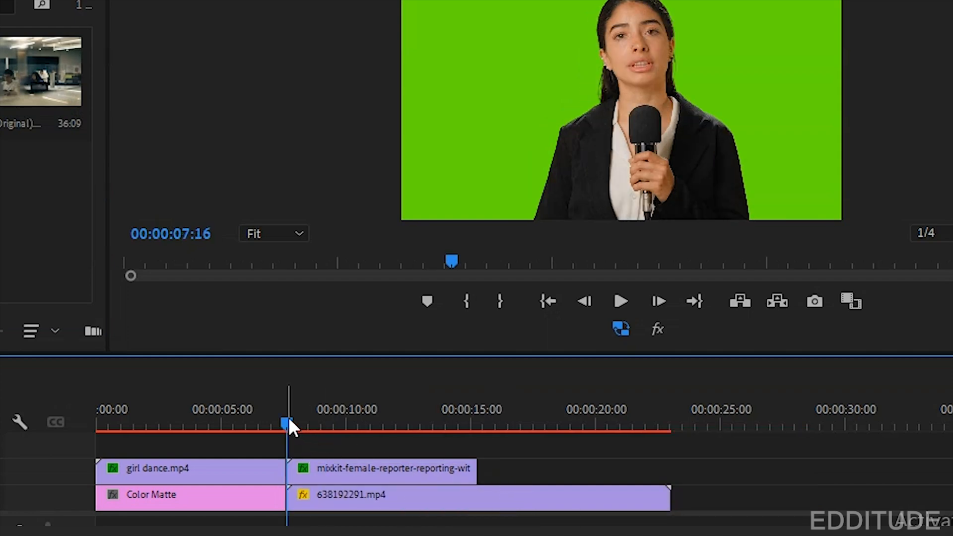
Step: Sample the green backdrop at 00:00:07:16 as the Ultra Key key colour of the reporter clip
{"action": "left_click", "coordinate": [341, 468]}
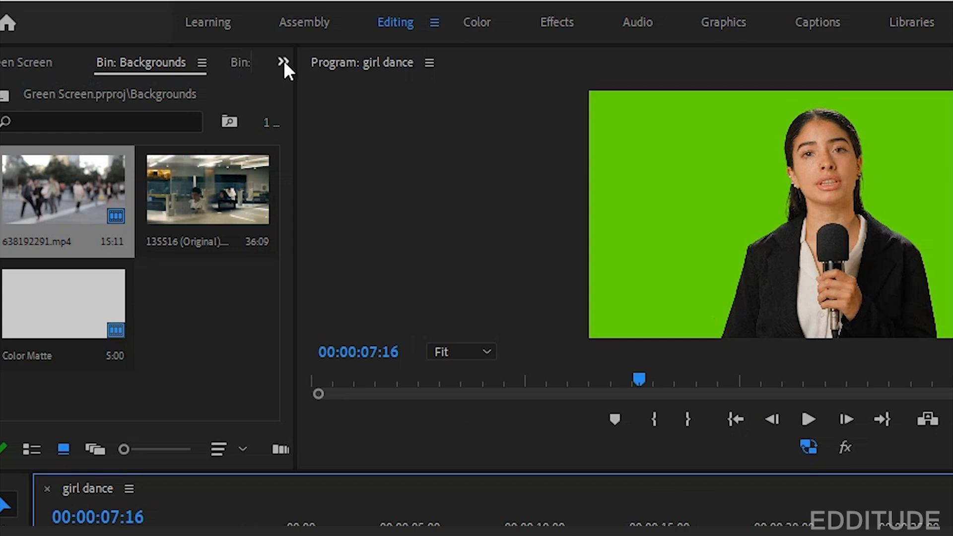
{"action": "left_click", "coordinate": [283, 61]}
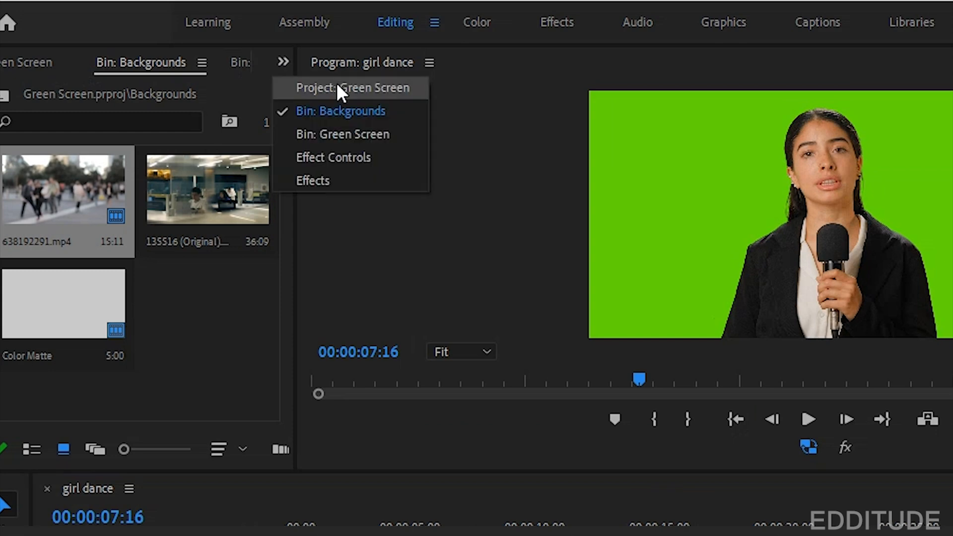
{"action": "left_click", "coordinate": [340, 158]}
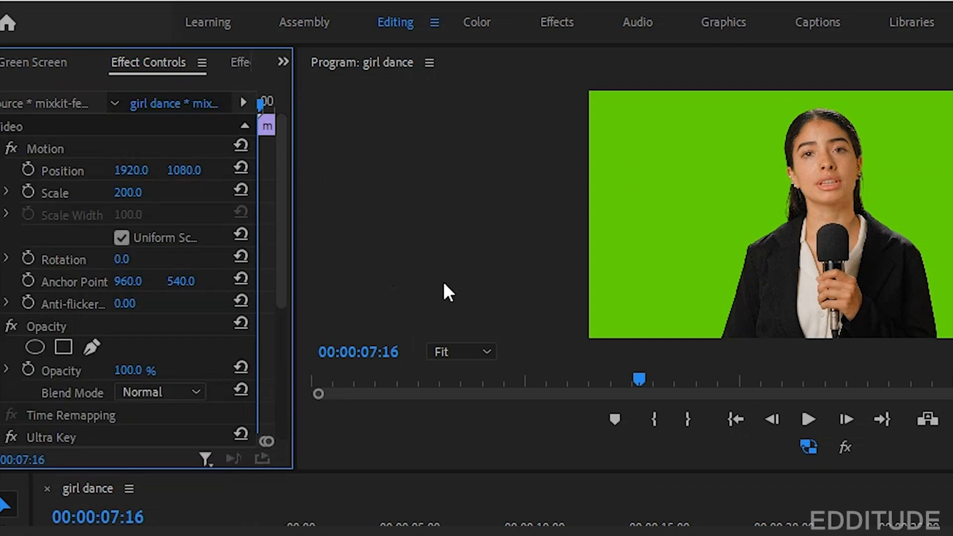
{"action": "left_click_drag", "start_coordinate": [283, 165], "coordinate": [283, 298]}
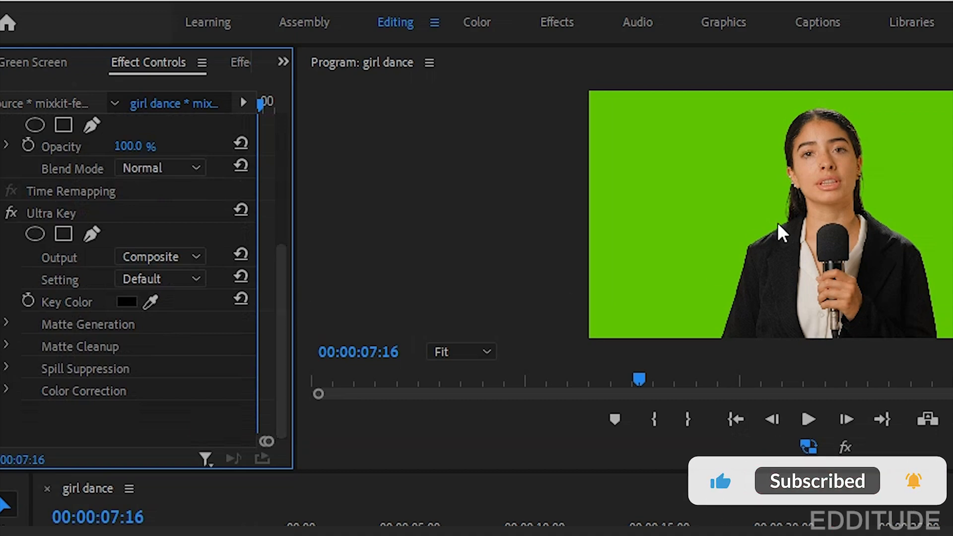
{"action": "left_click", "coordinate": [152, 302]}
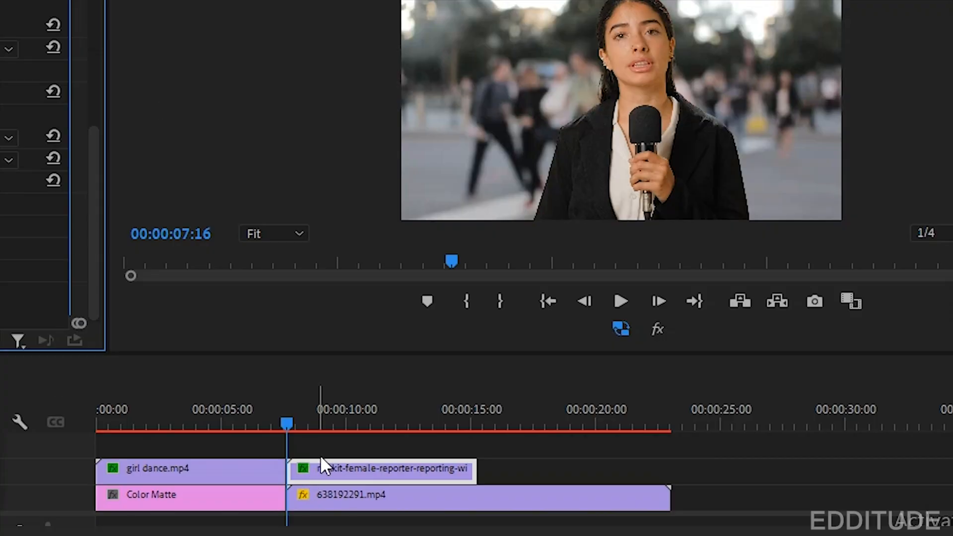
Step: Play the keyed reporter clip over the street background, including in an enlarged preview, then restore the layout
{"action": "key", "text": "space"}
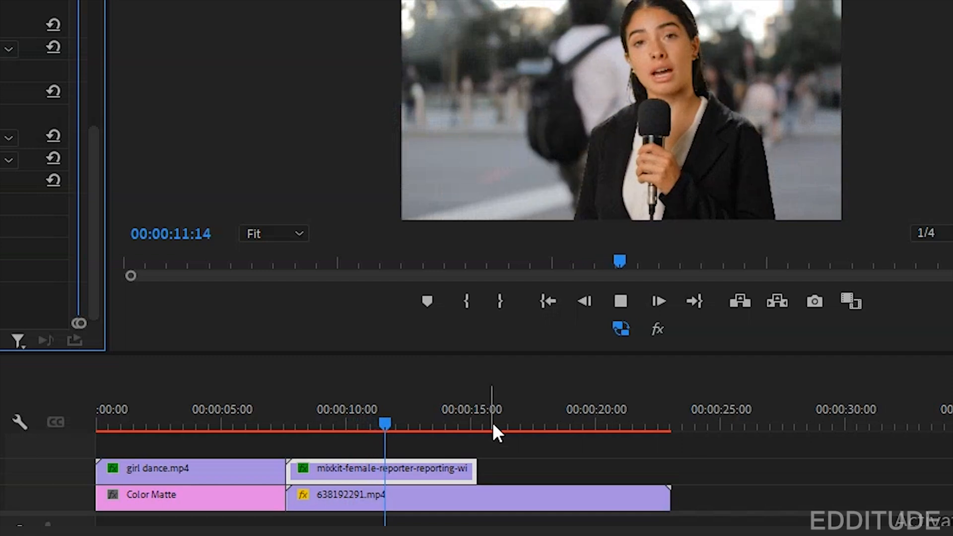
{"action": "key", "text": "space"}
{"action": "left_click_drag", "start_coordinate": [385, 426], "coordinate": [286, 428]}
{"action": "key", "text": "grave"}
{"action": "key", "text": "space"}
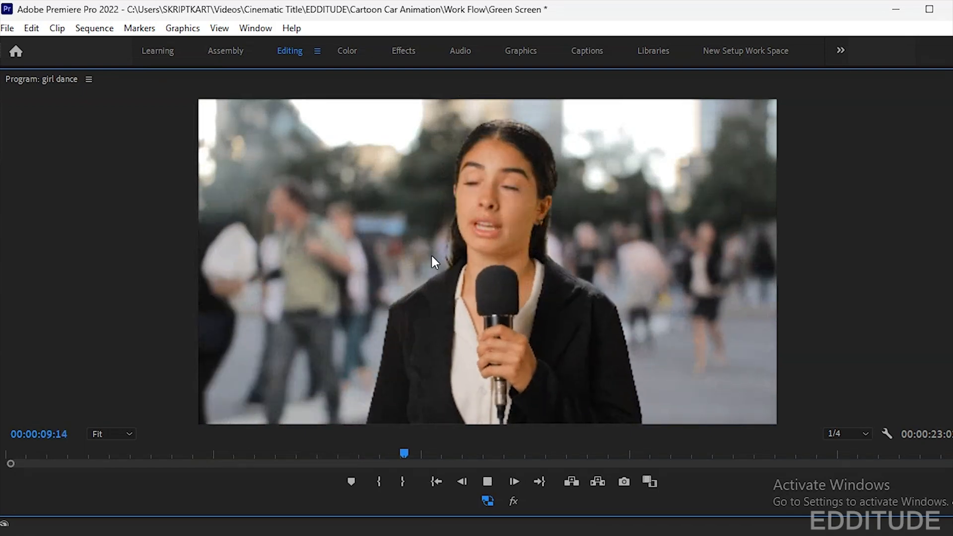
{"action": "key", "text": "space"}
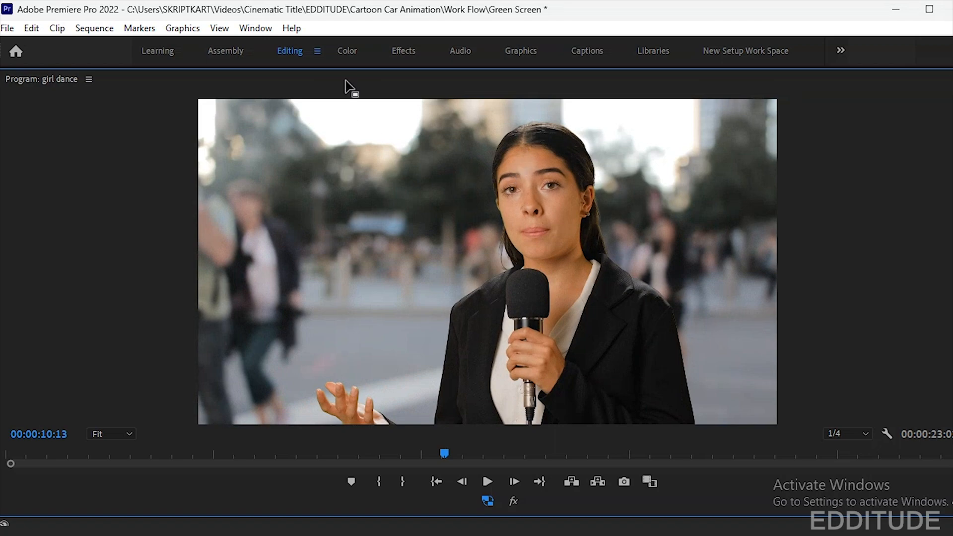
{"action": "key", "text": "grave"}
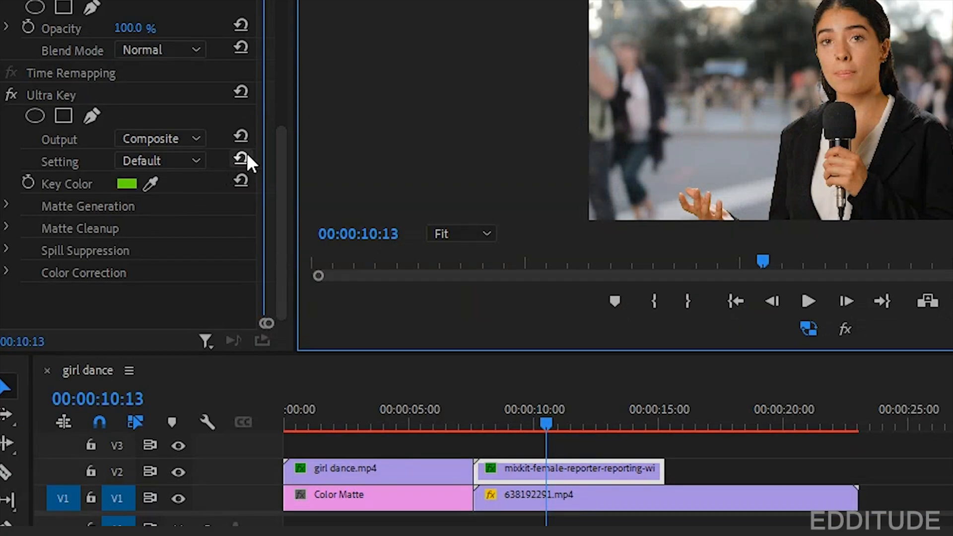
Step: Set the Matte Generation Pedestal of the reporter clip's Ultra Key to 70.0
{"action": "left_click", "coordinate": [281, 169]}
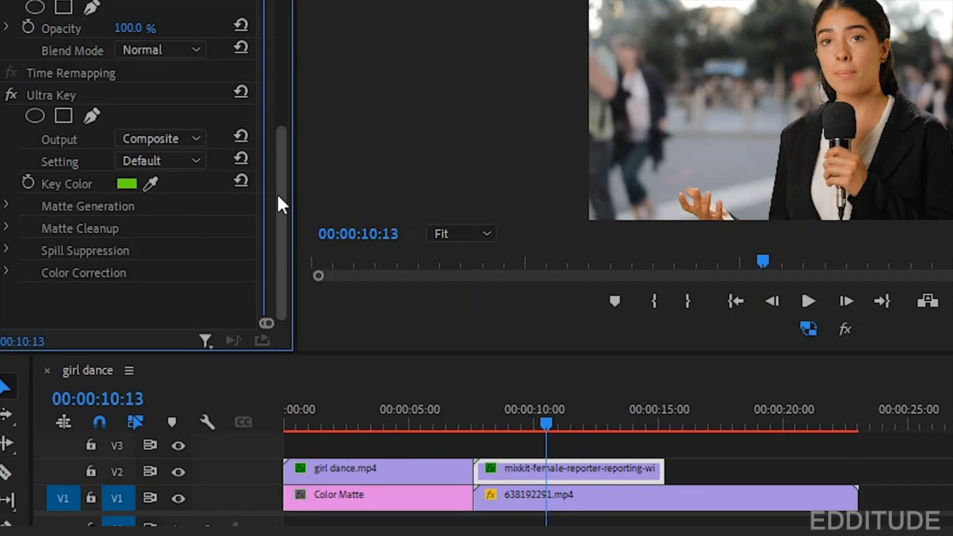
{"action": "left_click", "coordinate": [8, 203]}
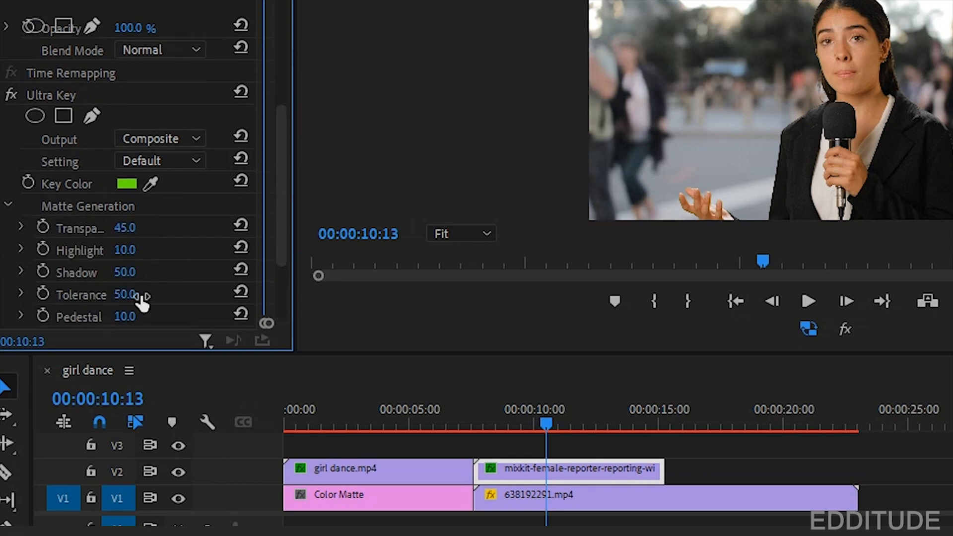
{"action": "scroll", "coordinate": [143, 300], "scroll_direction": "down", "scroll_amount": 1}
{"action": "left_click_drag", "start_coordinate": [124, 295], "coordinate": [162, 295]}
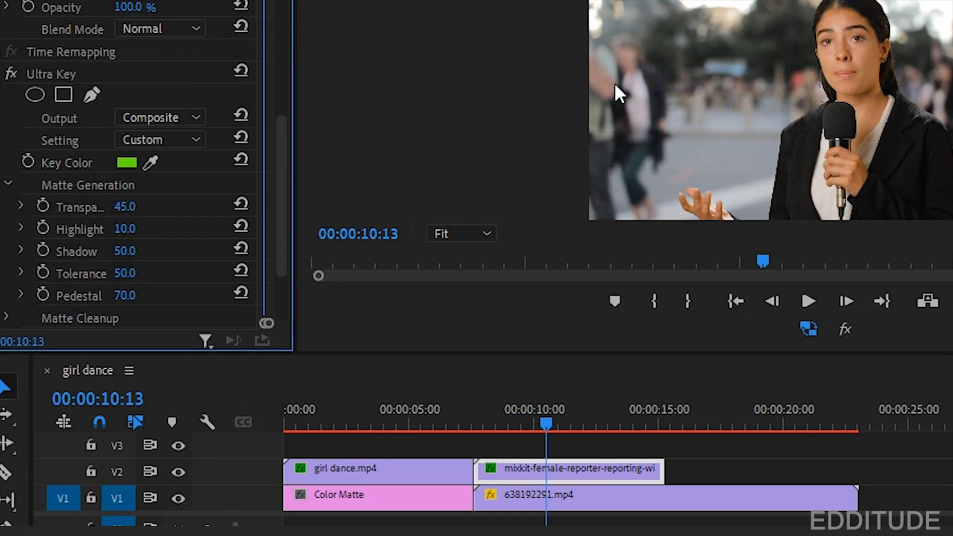
Step: Play the reporter clip from 00:00:10:13 in an enlarged preview to examine the refined key, then restore the layout
{"action": "key", "text": "grave"}
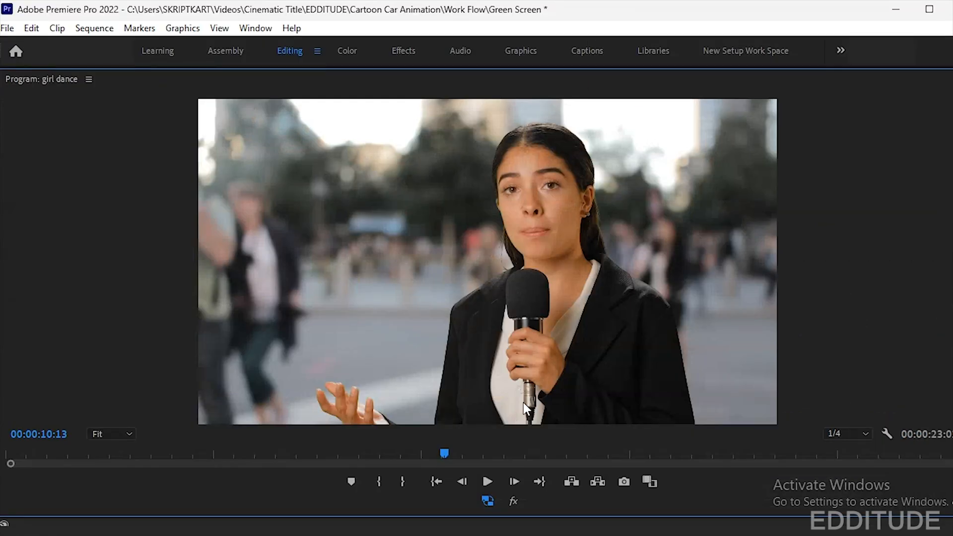
{"action": "key", "text": "space"}
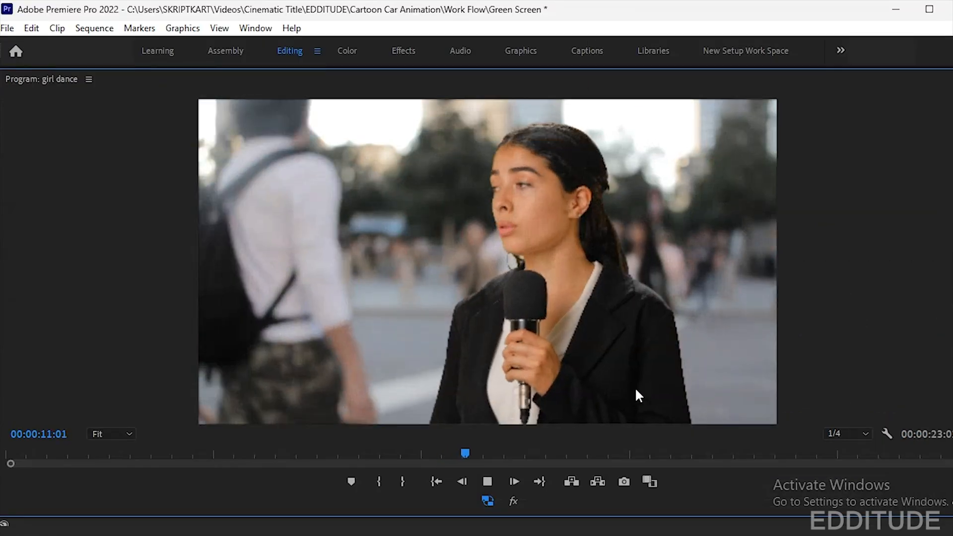
{"action": "key", "text": "space"}
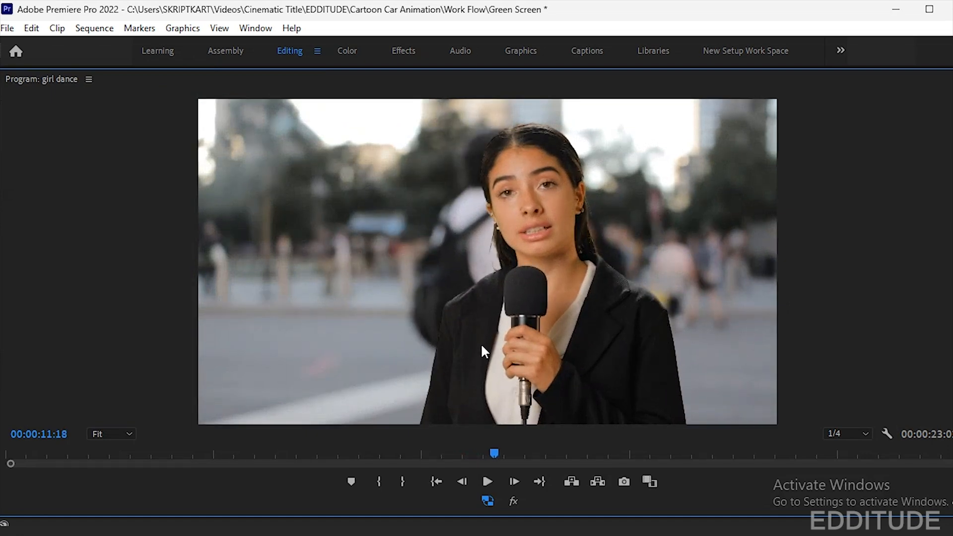
{"action": "key", "text": "space"}
{"action": "key", "text": "space"}
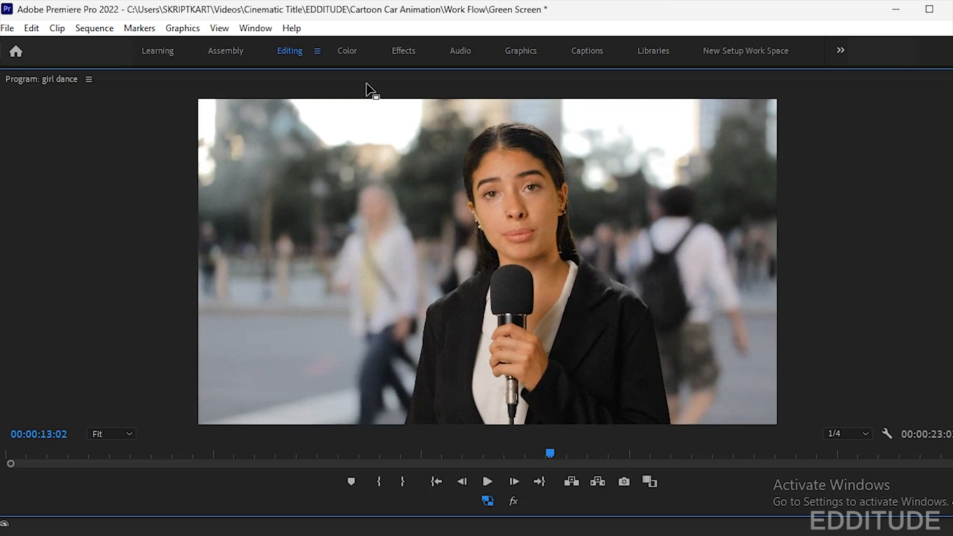
{"action": "key", "text": "grave"}
Step: Trim the end of 638192291.mp4 on track V1 to match the end of the reporter clip
{"action": "left_click_drag", "start_coordinate": [439, 420], "coordinate": [475, 449]}
{"action": "left_click_drag", "start_coordinate": [681, 510], "coordinate": [477, 499]}
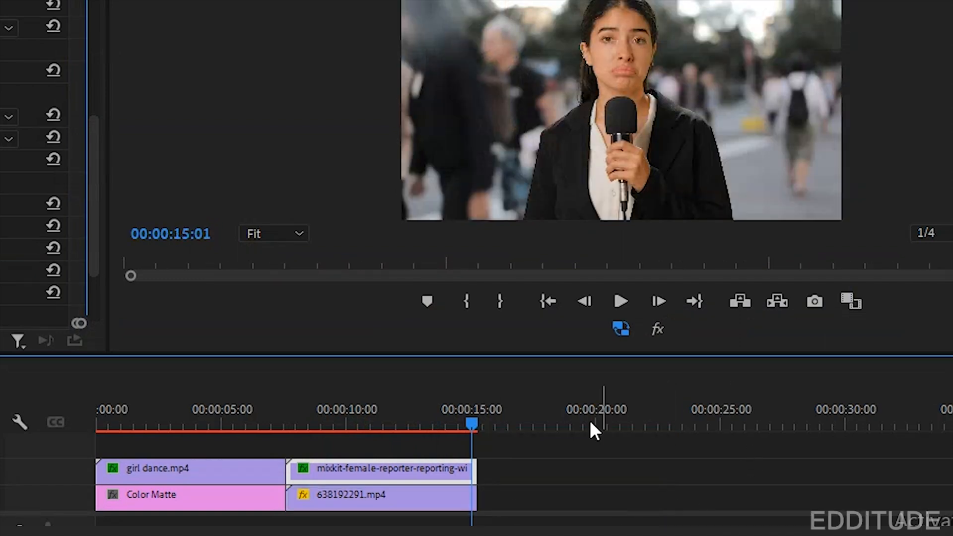
{"action": "left_click", "coordinate": [298, 427]}
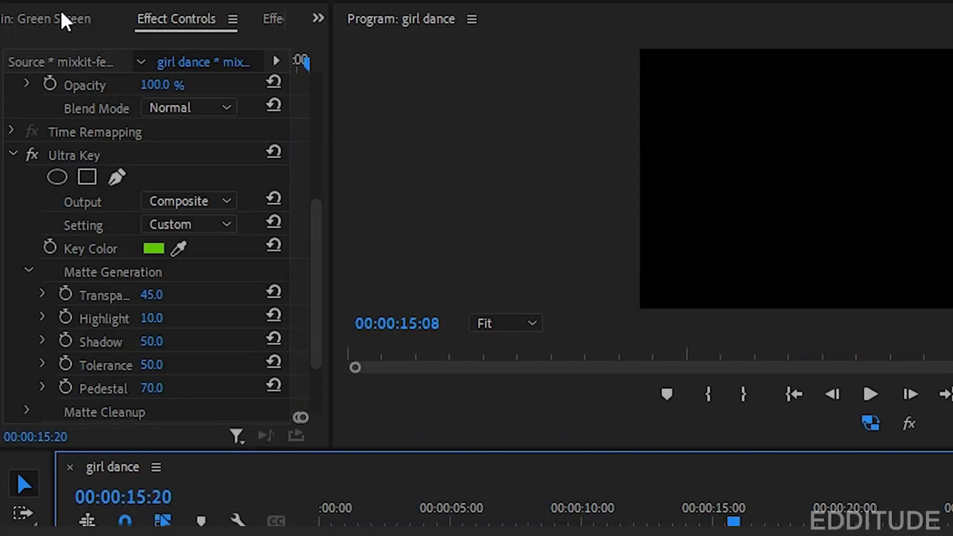
Step: Add the mixkit-office-woman clip from the Green Screen bin to track V2 directly after the reporter clip
{"action": "left_click", "coordinate": [61, 17]}
{"action": "left_click_drag", "start_coordinate": [255, 172], "coordinate": [836, 535]}
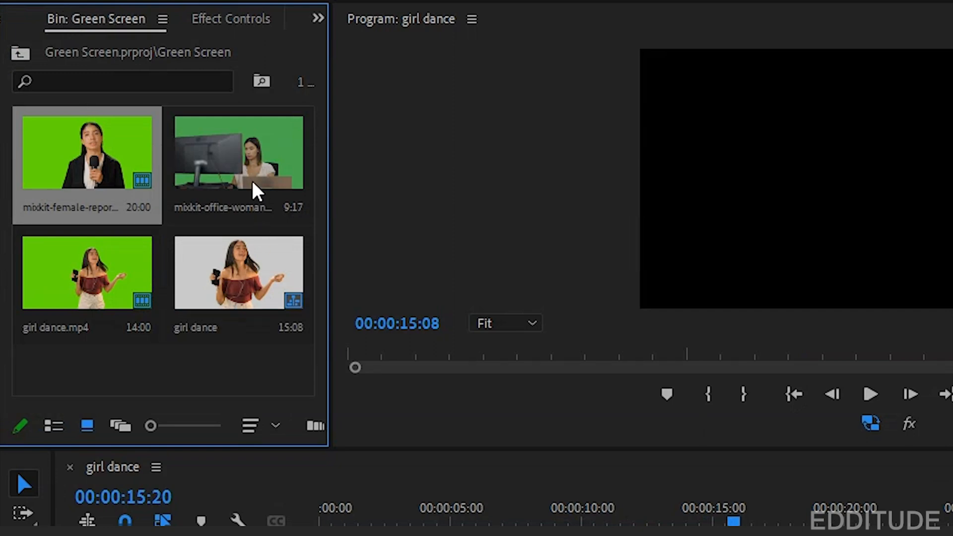
{"action": "left_click_drag", "start_coordinate": [557, 441], "coordinate": [560, 451]}
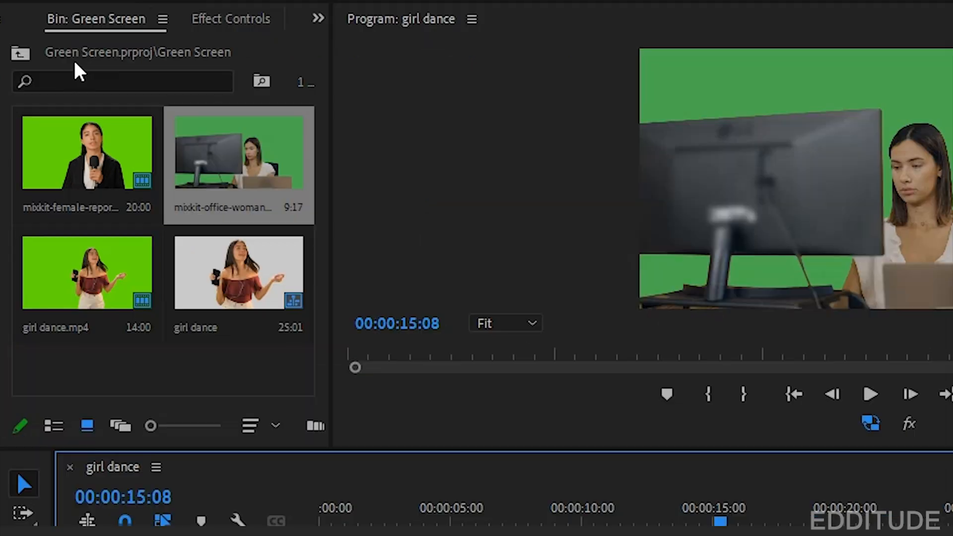
Step: Place 135516 (Original).mp4 from the Backgrounds bin on track V1 beneath the office woman clip, starting at 00:00:15:08
{"action": "left_click", "coordinate": [20, 53]}
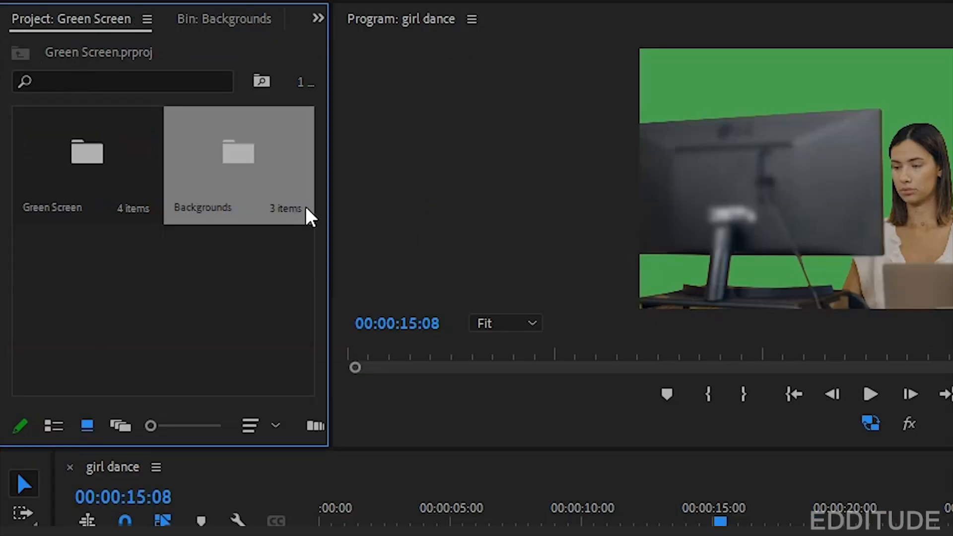
{"action": "double_click", "coordinate": [242, 181]}
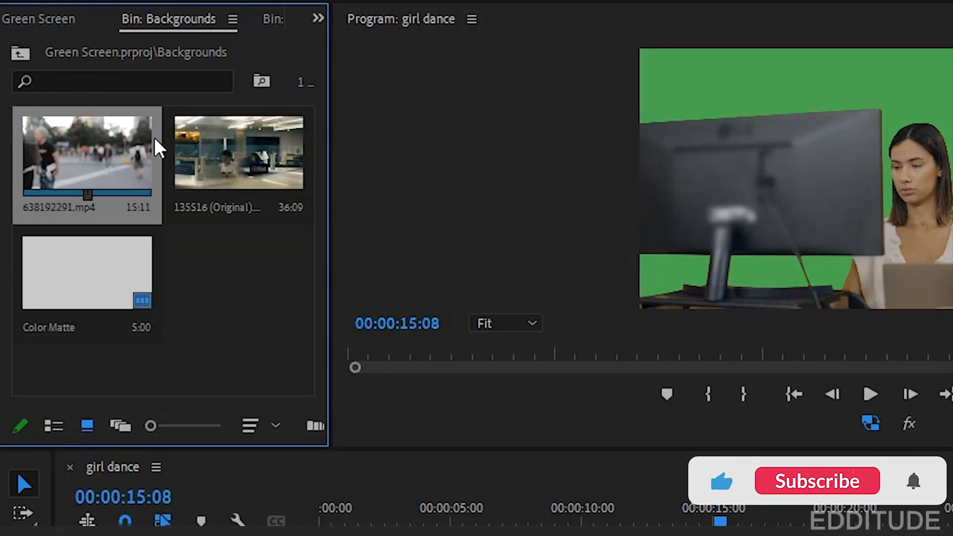
{"action": "left_click_drag", "start_coordinate": [247, 149], "coordinate": [484, 498]}
{"action": "left_click", "coordinate": [891, 499]}
{"action": "scroll", "coordinate": [814, 489], "scroll_direction": "down", "scroll_amount": 3}
{"action": "scroll", "coordinate": [795, 490], "scroll_direction": "up", "scroll_amount": 2}
{"action": "key", "text": "minus"}
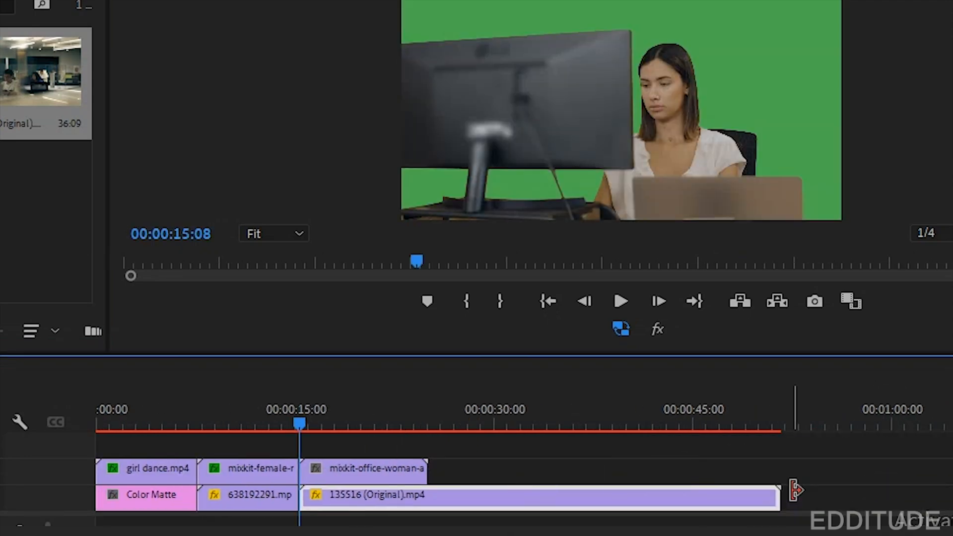
Step: Trim the end of 135516 (Original).mp4 on track V1 to match the end of the office woman clip
{"action": "left_click_drag", "start_coordinate": [775, 492], "coordinate": [430, 496]}
{"action": "key", "text": "equal"}
{"action": "key", "text": "equal"}
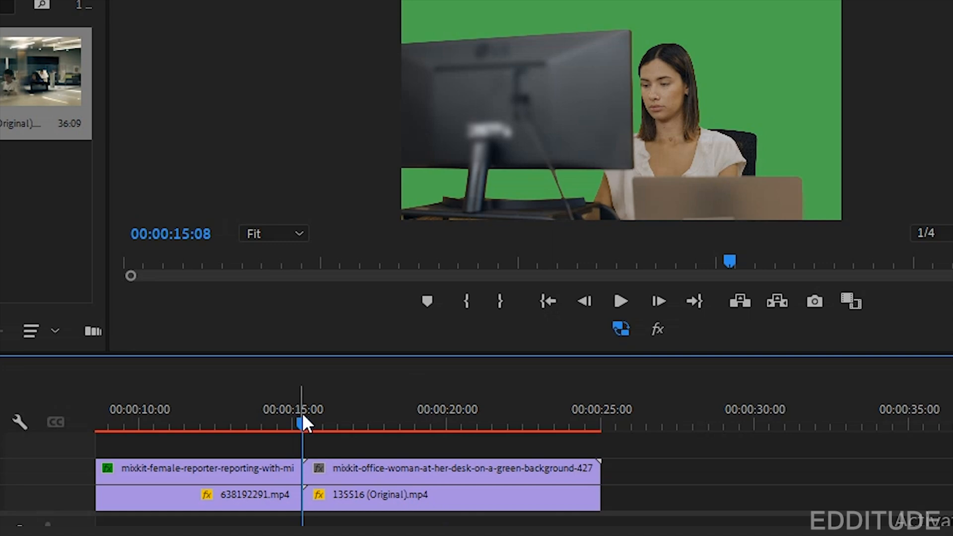
Step: Move the playhead to 00:00:16:18 and apply the Ultra Key effect to the office woman clip on track V2
{"action": "left_click_drag", "start_coordinate": [302, 422], "coordinate": [350, 422]}
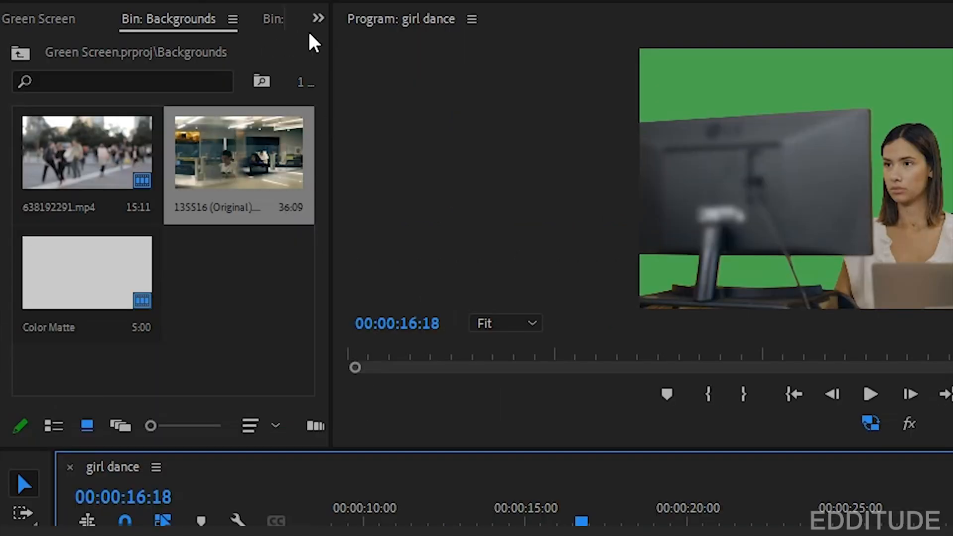
{"action": "left_click", "coordinate": [317, 19]}
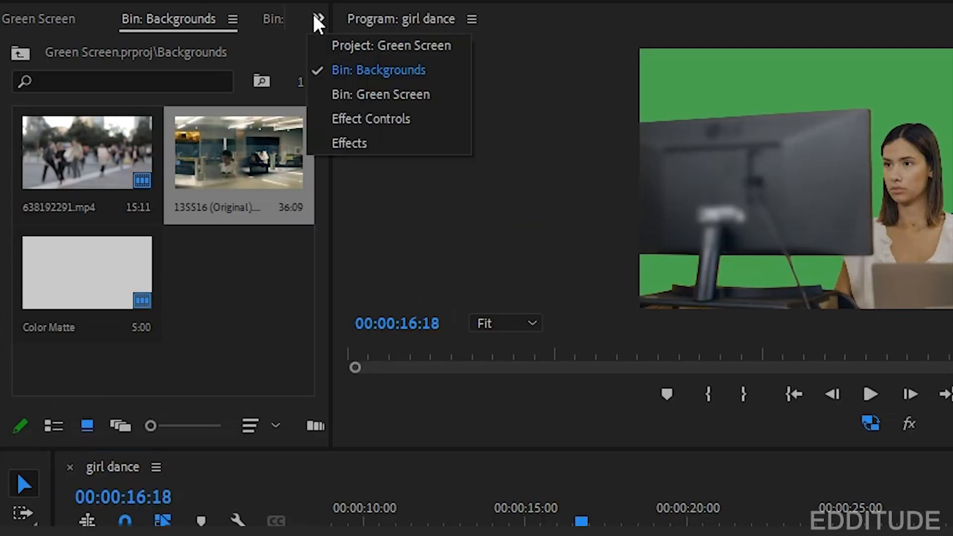
{"action": "left_click", "coordinate": [359, 142]}
{"action": "left_click_drag", "start_coordinate": [105, 211], "coordinate": [665, 535]}
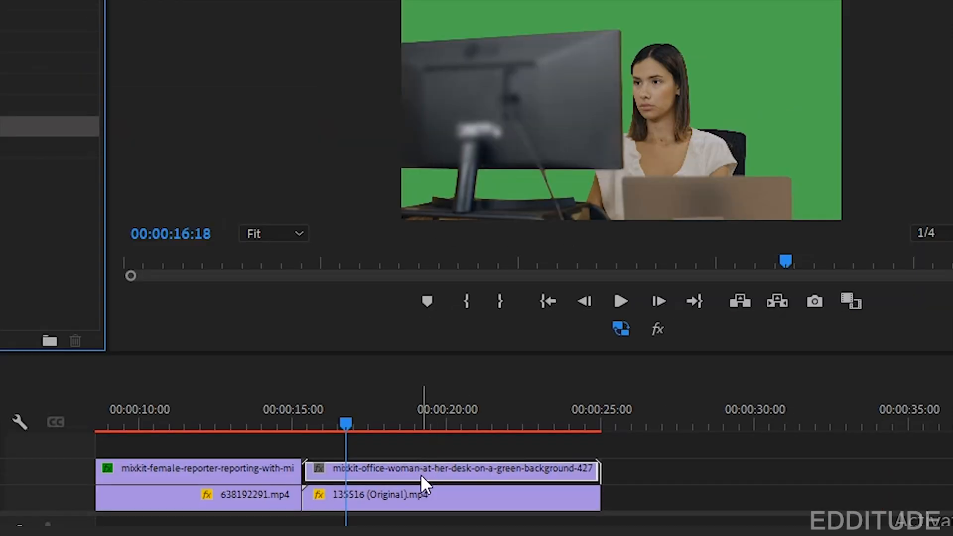
{"action": "left_click_drag", "start_coordinate": [424, 484], "coordinate": [424, 484]}
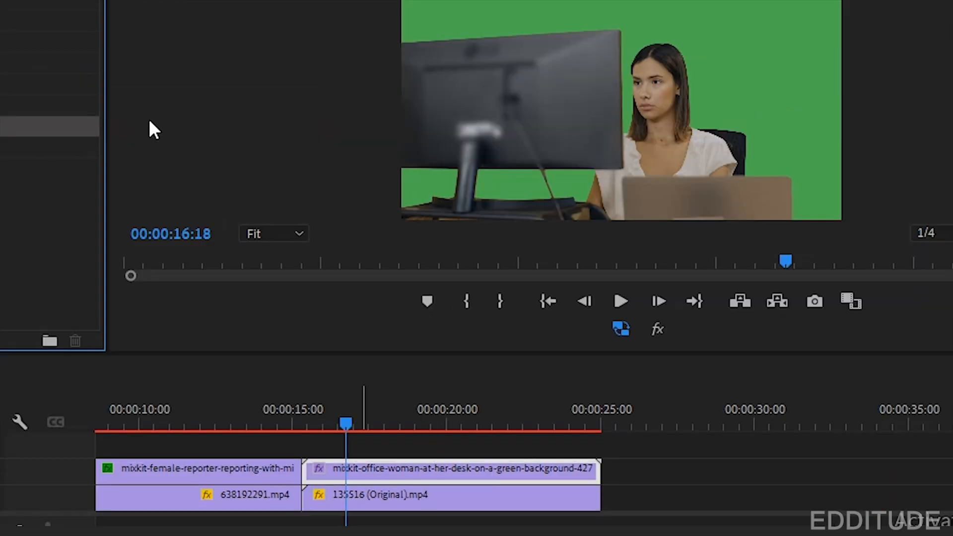
Step: Sample the green backdrop as the office woman clip's Ultra Key colour and play the keyed result in an enlarged preview
{"action": "left_click", "coordinate": [149, 20]}
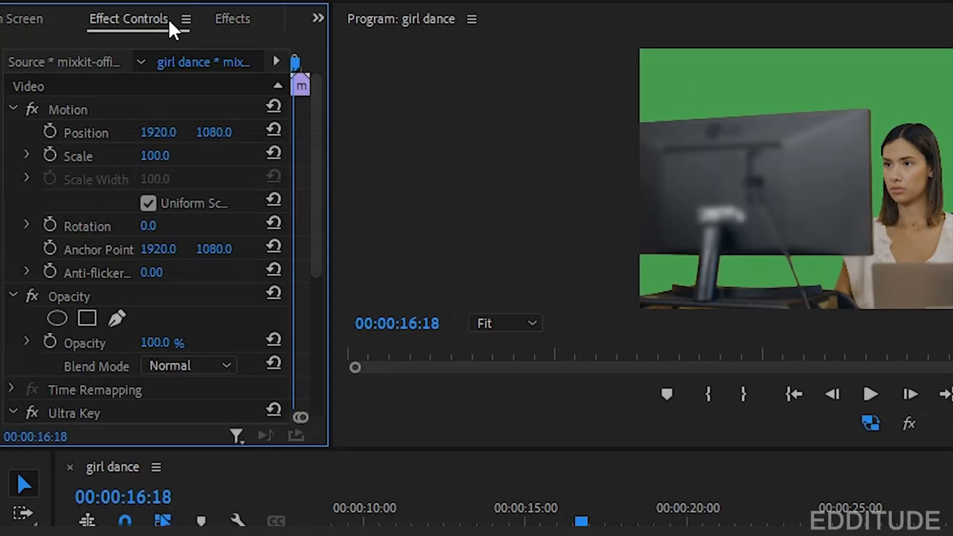
{"action": "left_click_drag", "start_coordinate": [313, 88], "coordinate": [332, 262]}
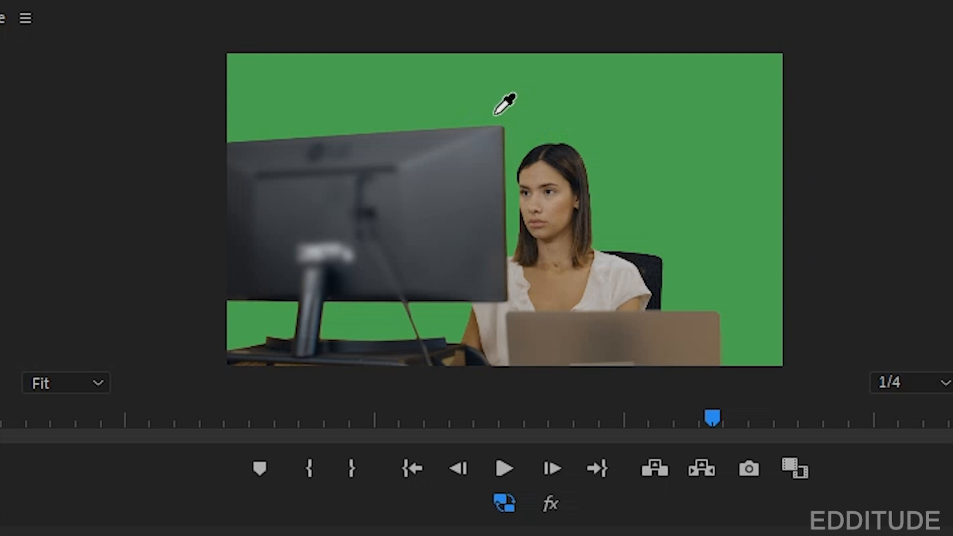
{"action": "left_click", "coordinate": [496, 115]}
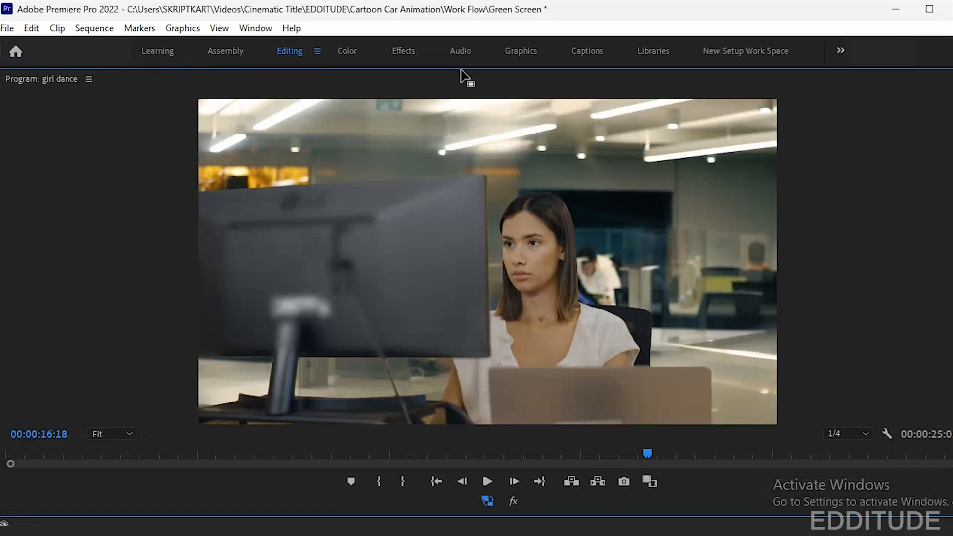
{"action": "key", "text": "space"}
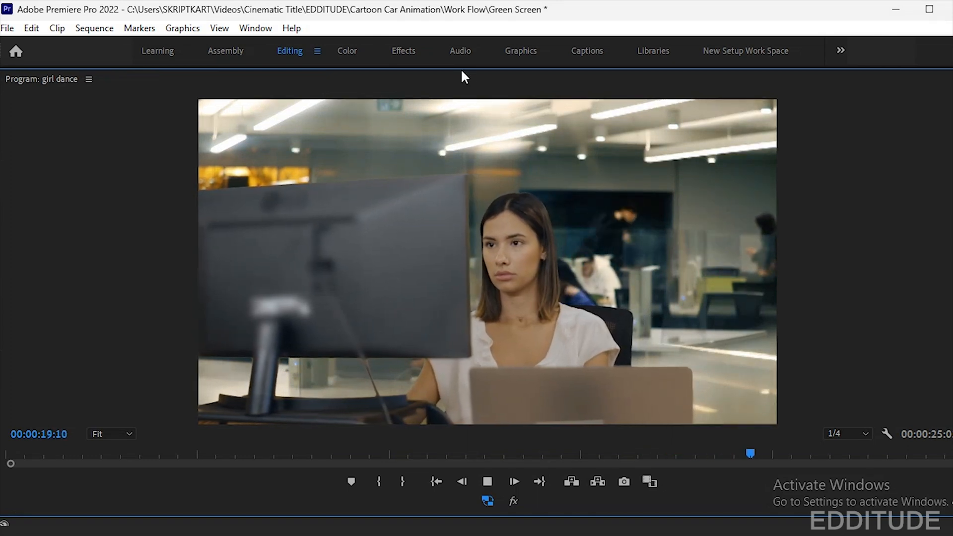
{"action": "key", "text": "space"}
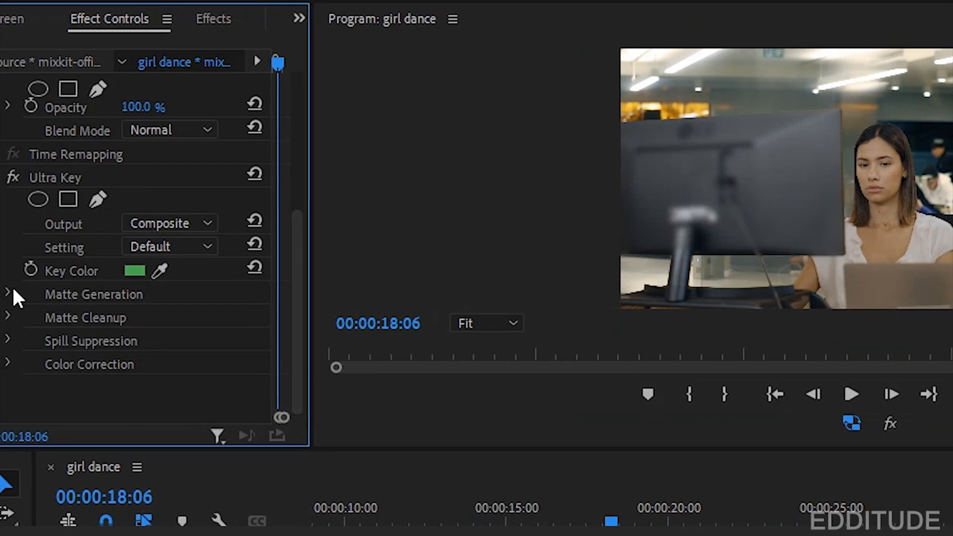
Step: Raise the Pedestal value in the office woman clip's Ultra Key Matte Generation settings
{"action": "left_click", "coordinate": [16, 293]}
{"action": "scroll", "coordinate": [185, 391], "scroll_direction": "down", "scroll_amount": 2}
{"action": "left_click_drag", "start_coordinate": [137, 368], "coordinate": [169, 368]}
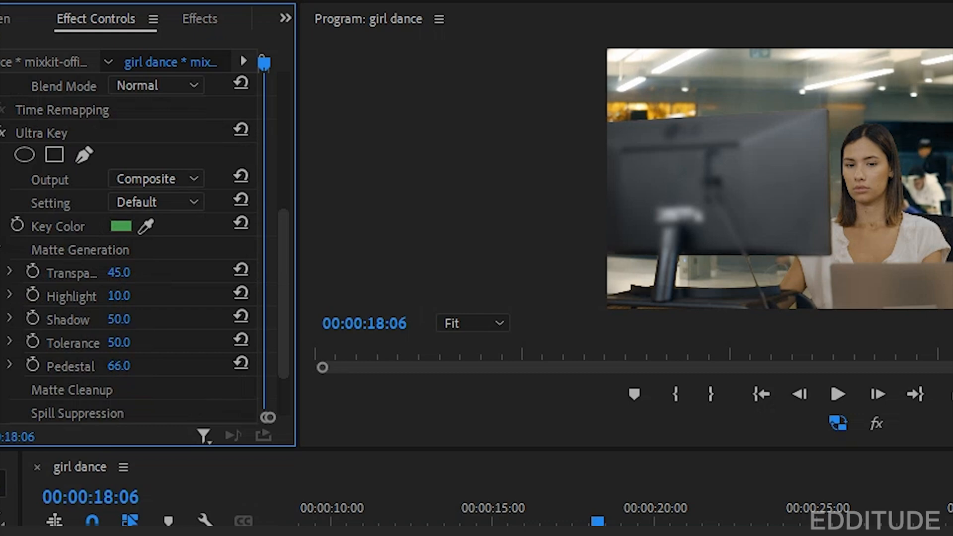
{"action": "left_click", "coordinate": [130, 365]}
{"action": "key", "text": "Return"}
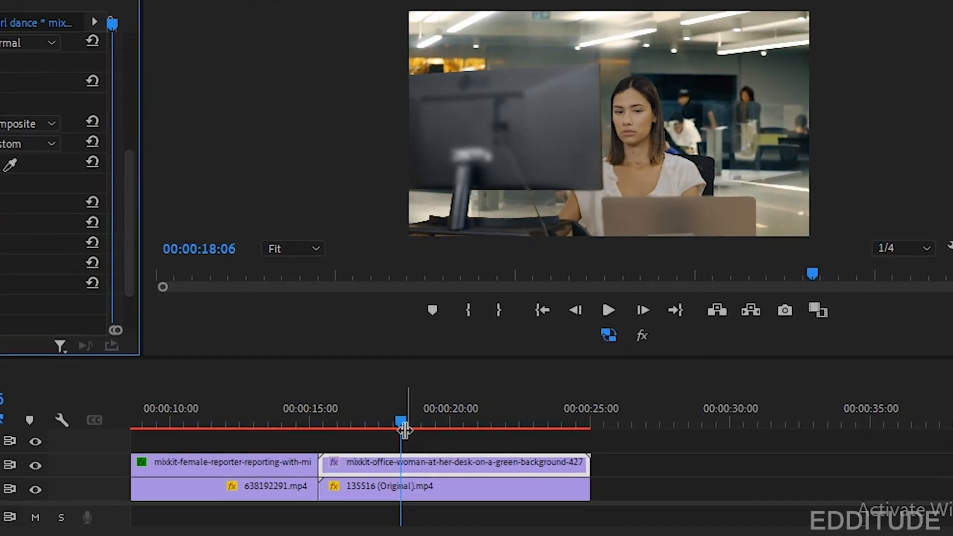
Step: Scrub through the office woman clip on the timeline to examine the refined key
{"action": "left_click", "coordinate": [532, 522]}
{"action": "left_click_drag", "start_coordinate": [320, 433], "coordinate": [529, 457]}
{"action": "key", "text": "minus"}
{"action": "key", "text": "minus"}
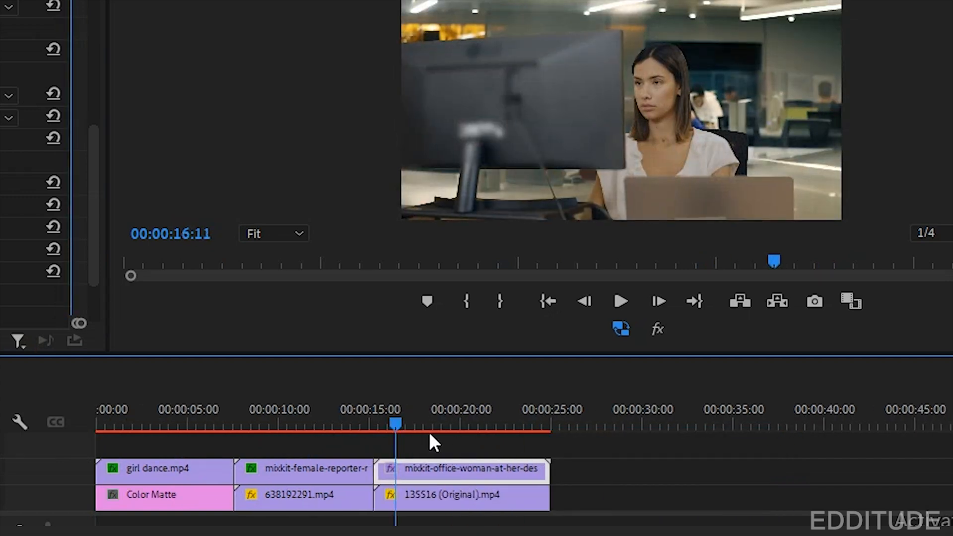
Step: Return the playhead to the sequence start, select all the clips and render the selection
{"action": "left_click_drag", "start_coordinate": [430, 435], "coordinate": [101, 437]}
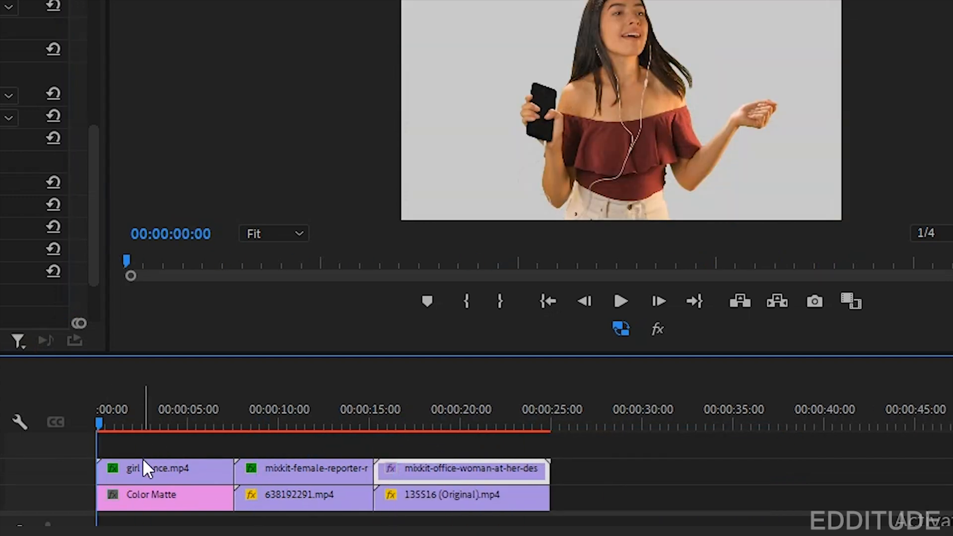
{"action": "key", "text": "ctrl+a"}
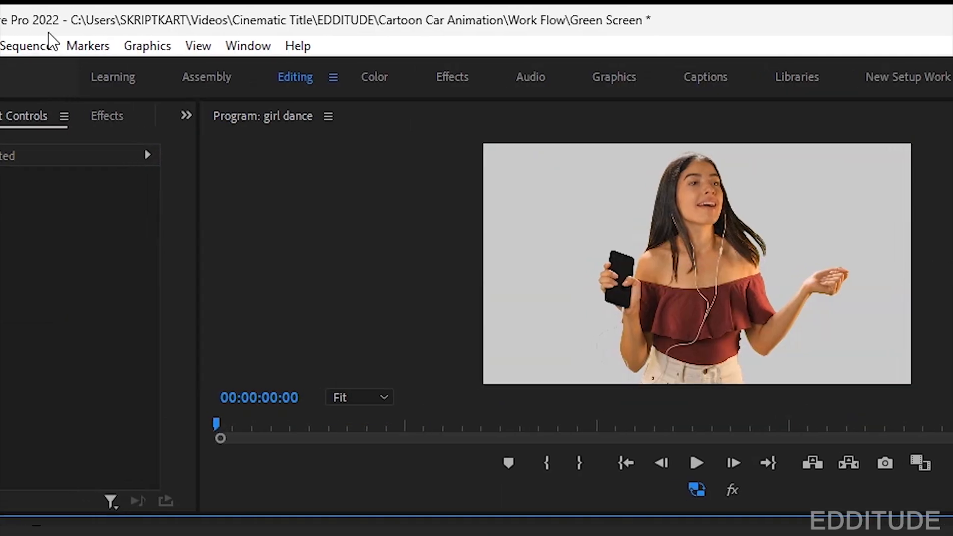
{"action": "left_click", "coordinate": [50, 39]}
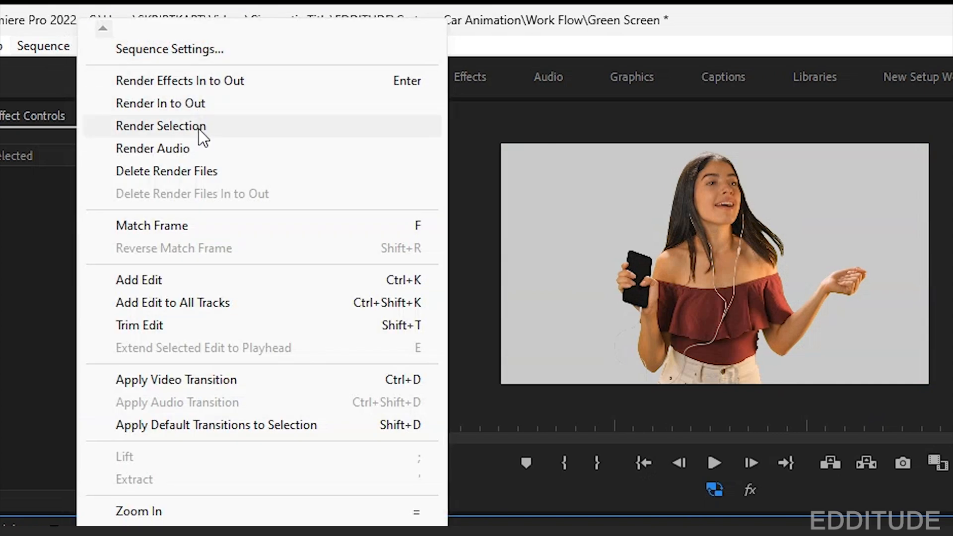
{"action": "left_click", "coordinate": [199, 128]}
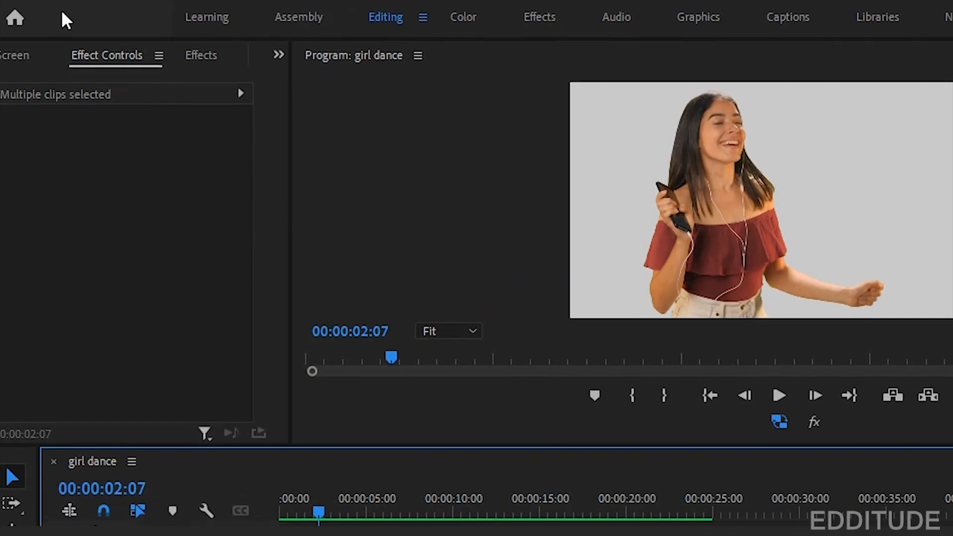
Step: Open the media export settings for the sequence and choose the H.264 preset High Quality 2160p 4K
{"action": "left_click", "coordinate": [15, 3]}
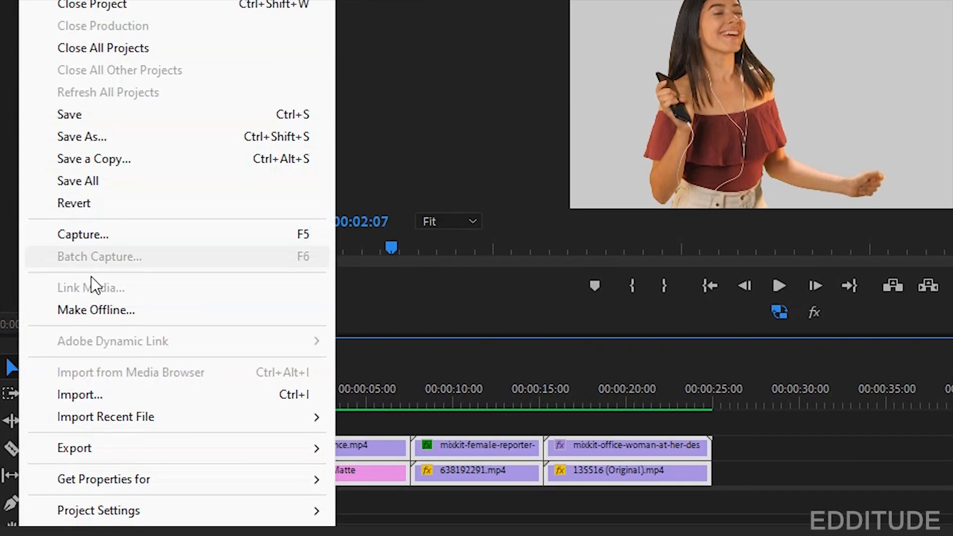
{"action": "mouse_move", "coordinate": [109, 452]}
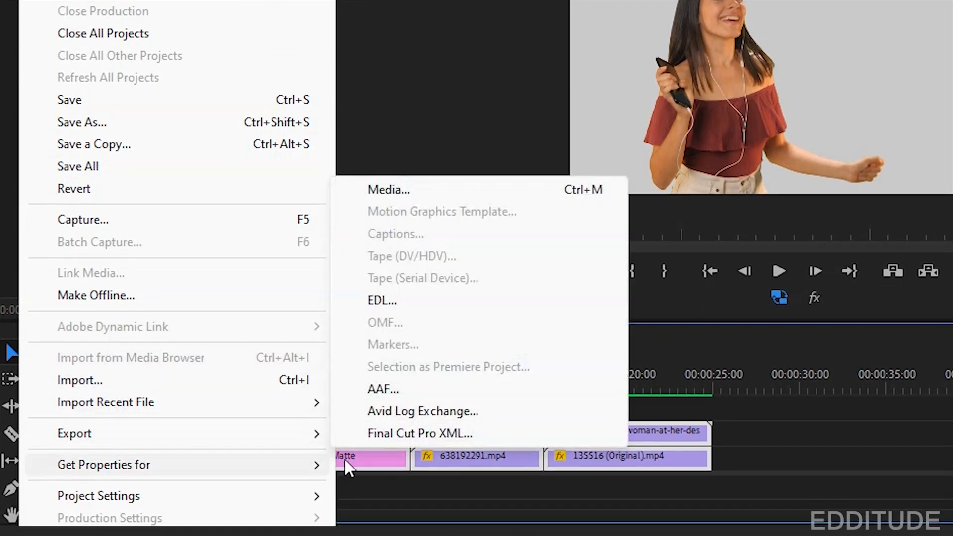
{"action": "mouse_move", "coordinate": [290, 435]}
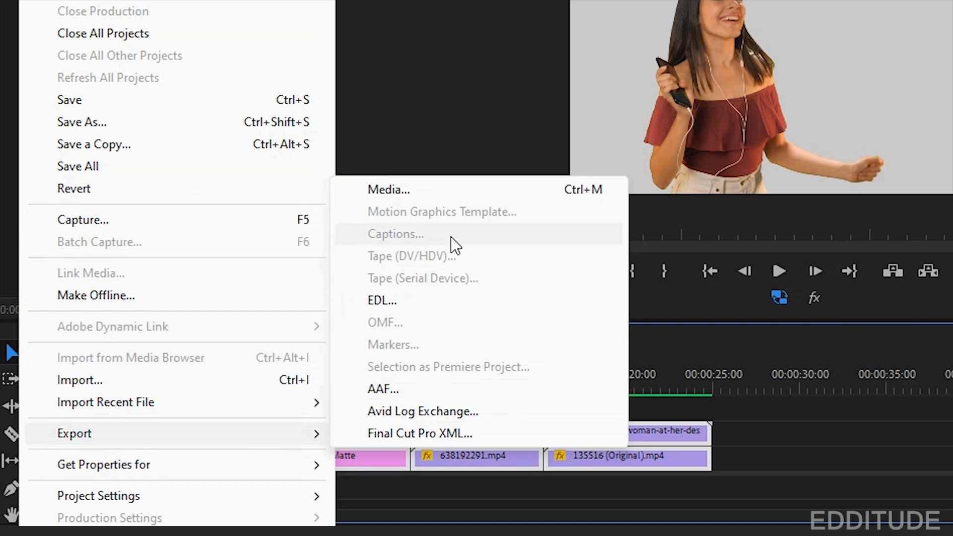
{"action": "left_click", "coordinate": [452, 193]}
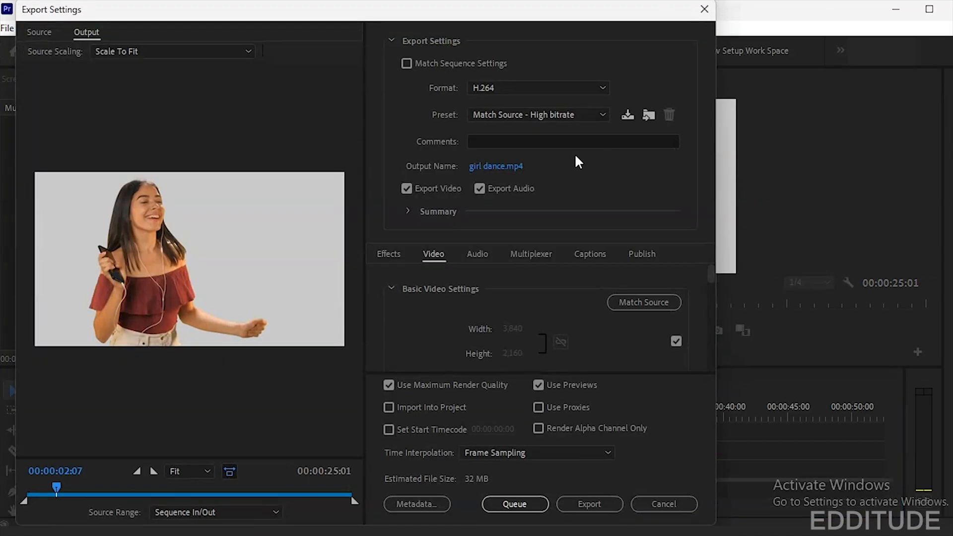
{"action": "left_click", "coordinate": [591, 116]}
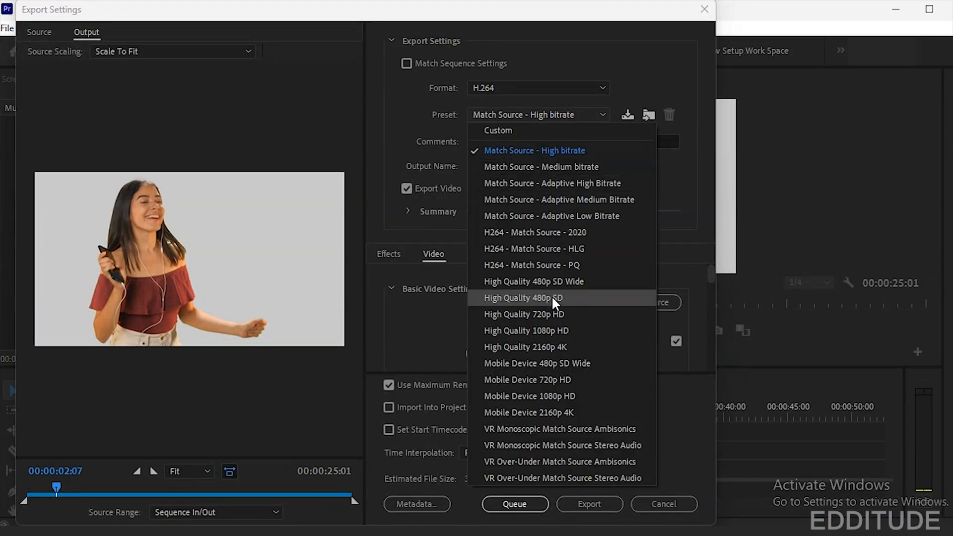
{"action": "left_click", "coordinate": [543, 347]}
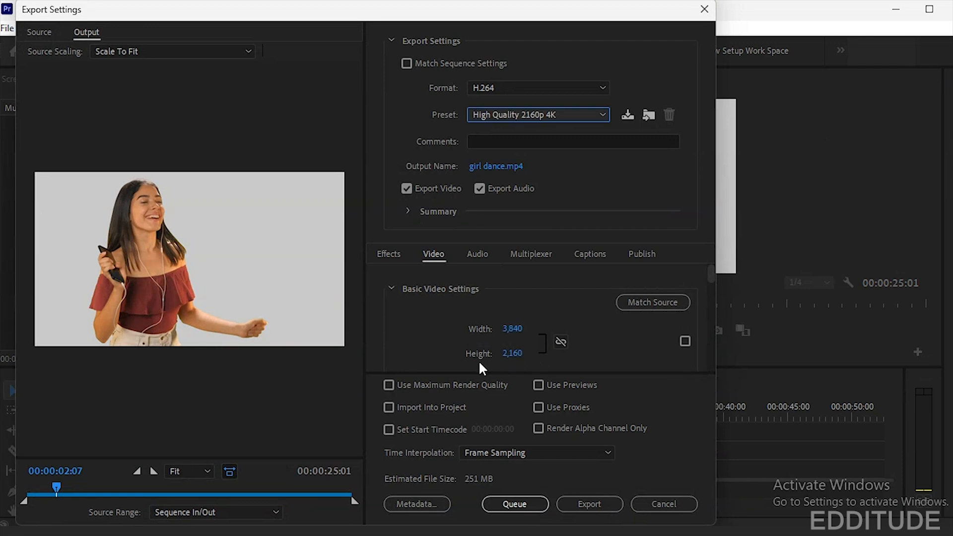
Step: Enable Use Maximum Render Quality and Use Previews, and start exporting the sequence as girl dance.mp4
{"action": "left_click", "coordinate": [395, 384]}
{"action": "left_click", "coordinate": [538, 385]}
{"action": "left_click", "coordinate": [571, 501]}
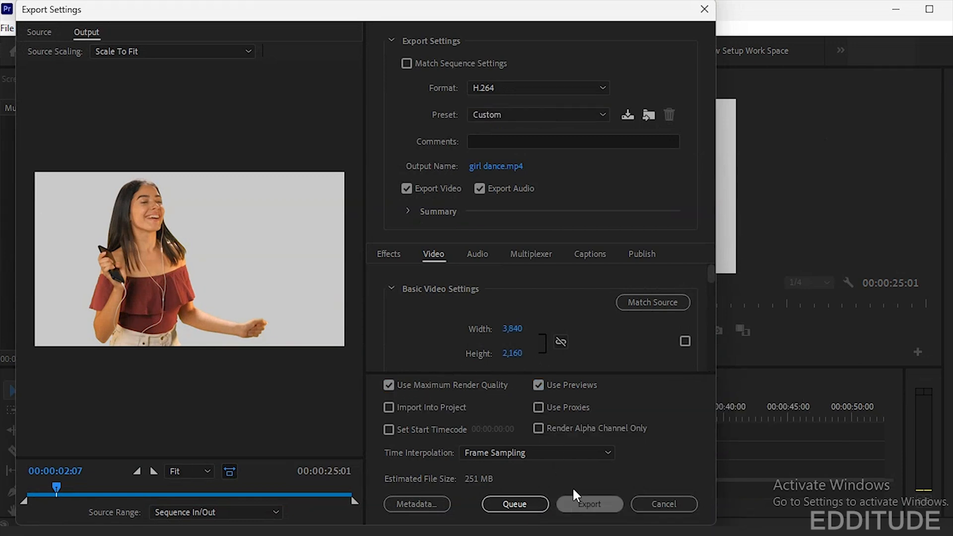